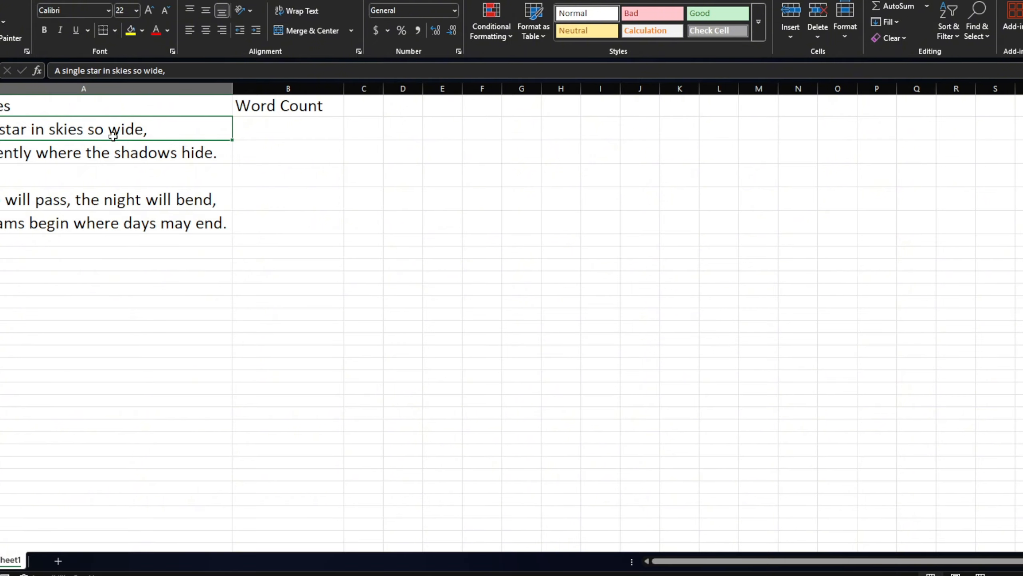
{"action": "double_click", "coordinate": [161, 131]}
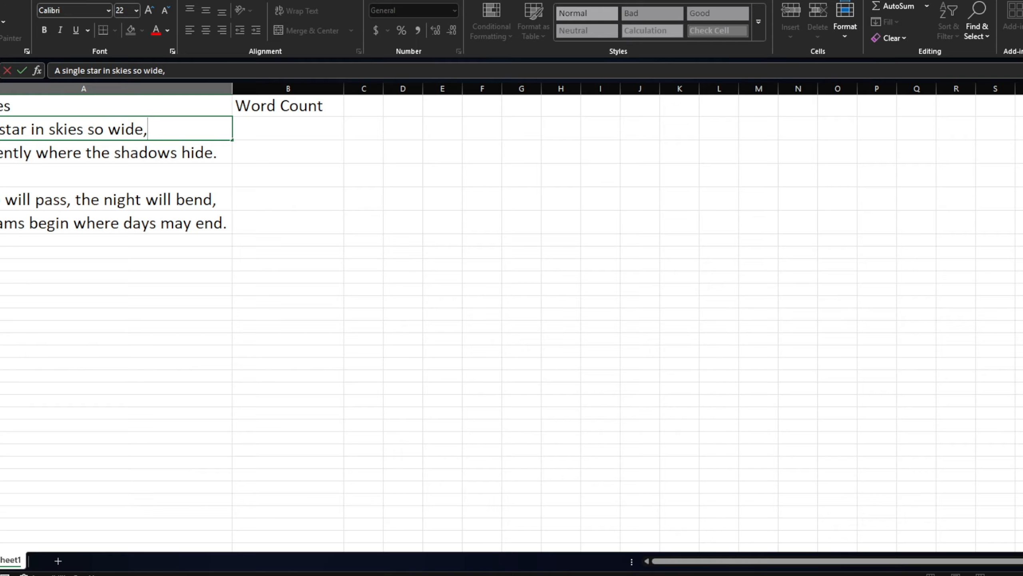
{"action": "left_click", "coordinate": [269, 128]}
{"action": "left_click", "coordinate": [44, 126]}
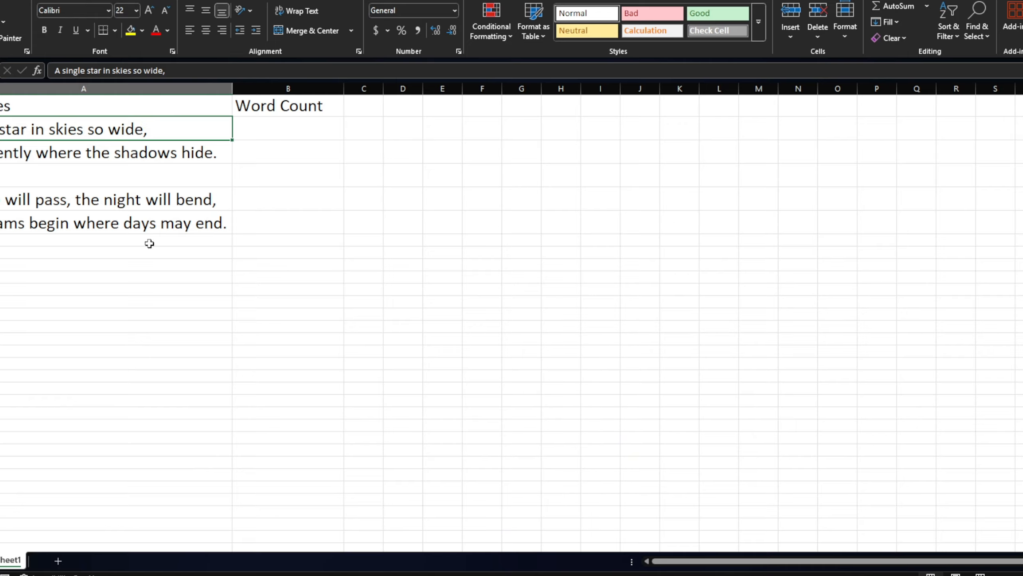
Step: Enter =SUBSTITUTE(A2, " ","") in cell B2 to strip the spaces from A2, and widen column B to fit the result
{"action": "left_click", "coordinate": [251, 134]}
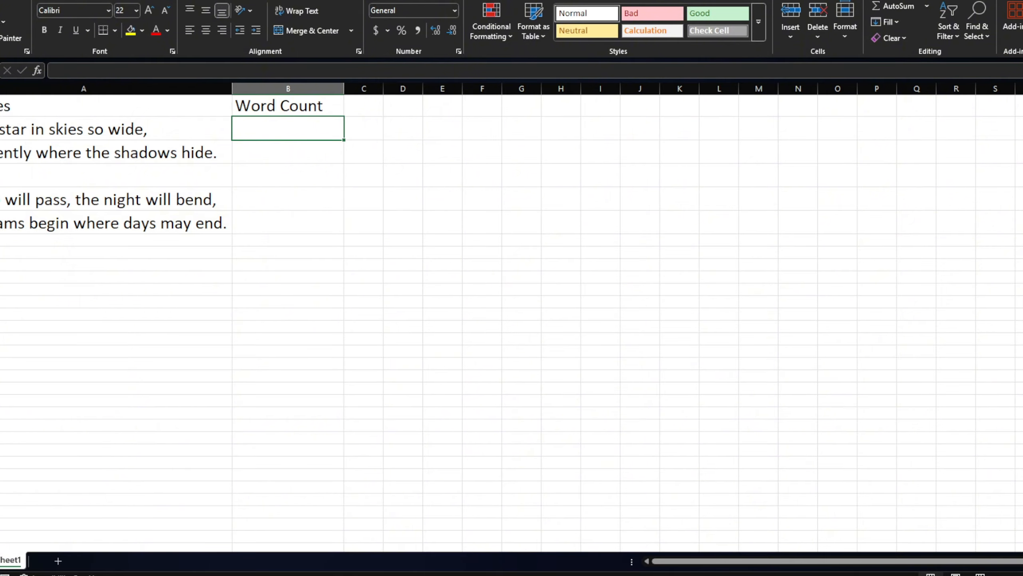
{"action": "double_click", "coordinate": [272, 122]}
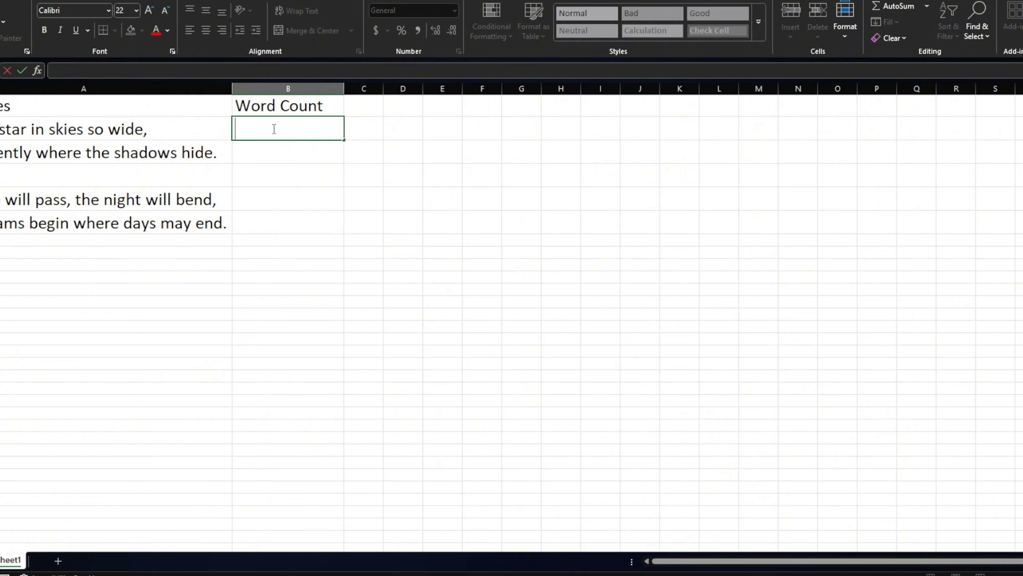
{"action": "type", "text": "="}
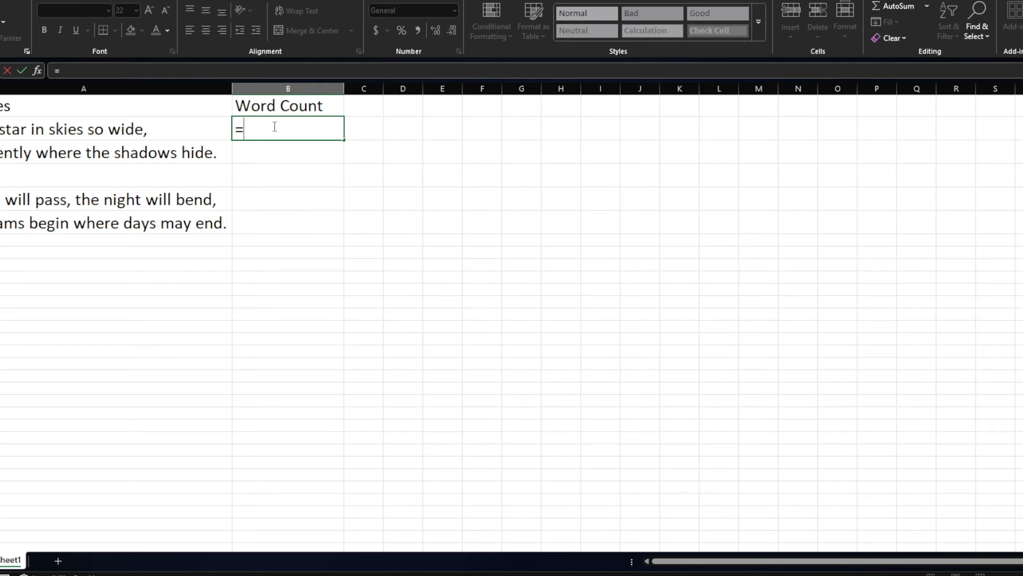
{"action": "type", "text": "sub"}
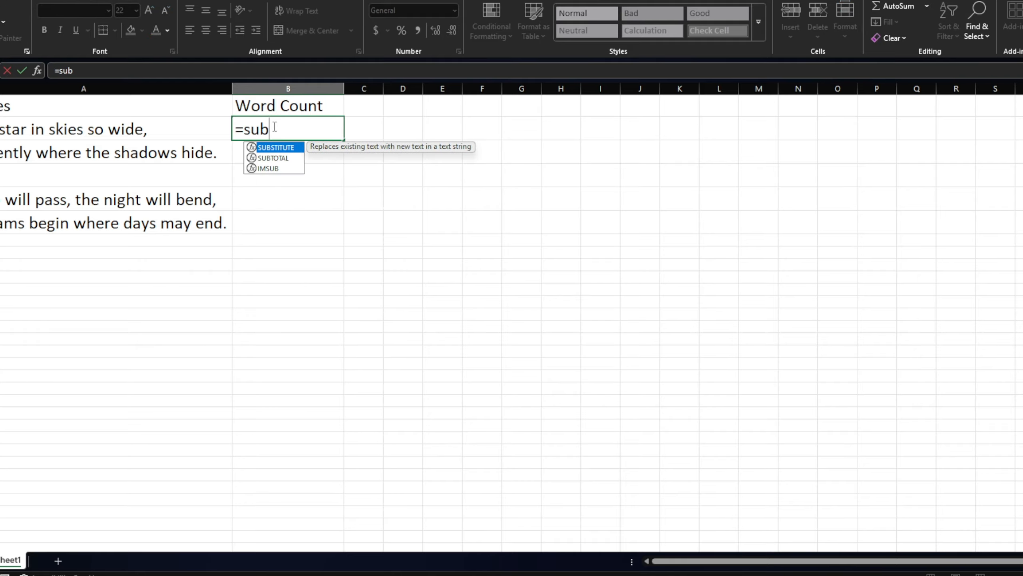
{"action": "double_click", "coordinate": [274, 147]}
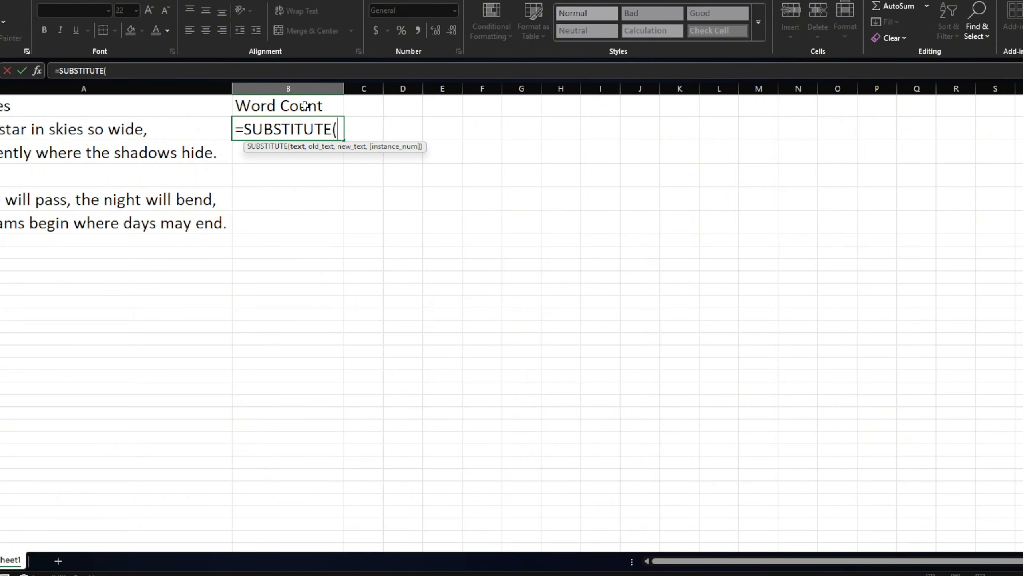
{"action": "left_click", "coordinate": [207, 127]}
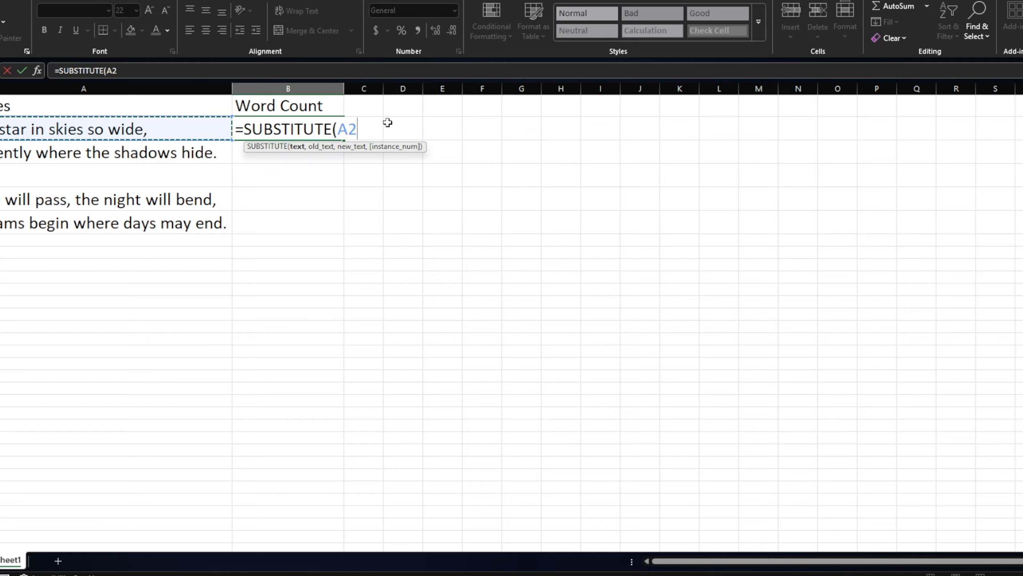
{"action": "type", "text": ","}
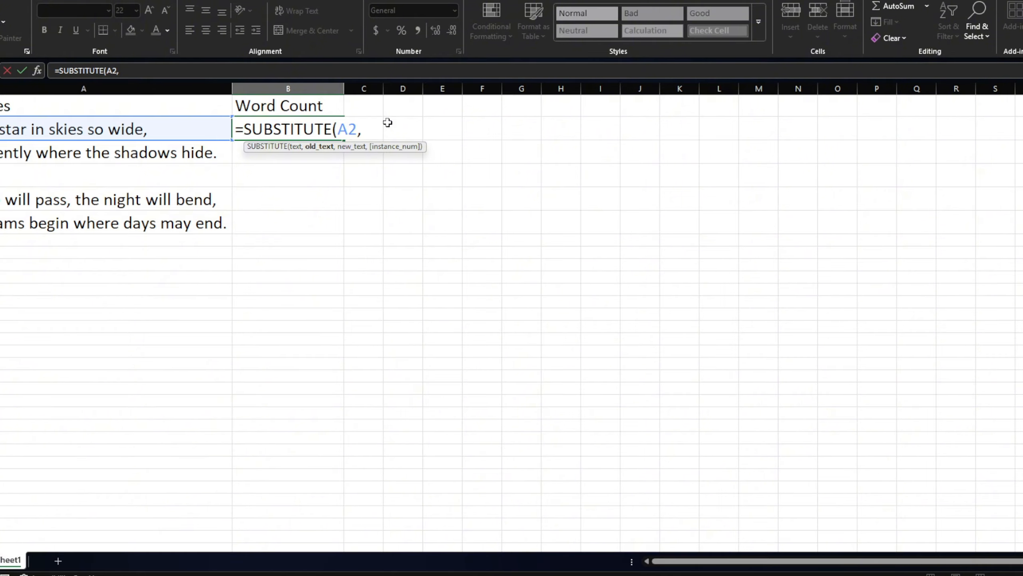
{"action": "type", "text": " \""}
{"action": "type", "text": "\","}
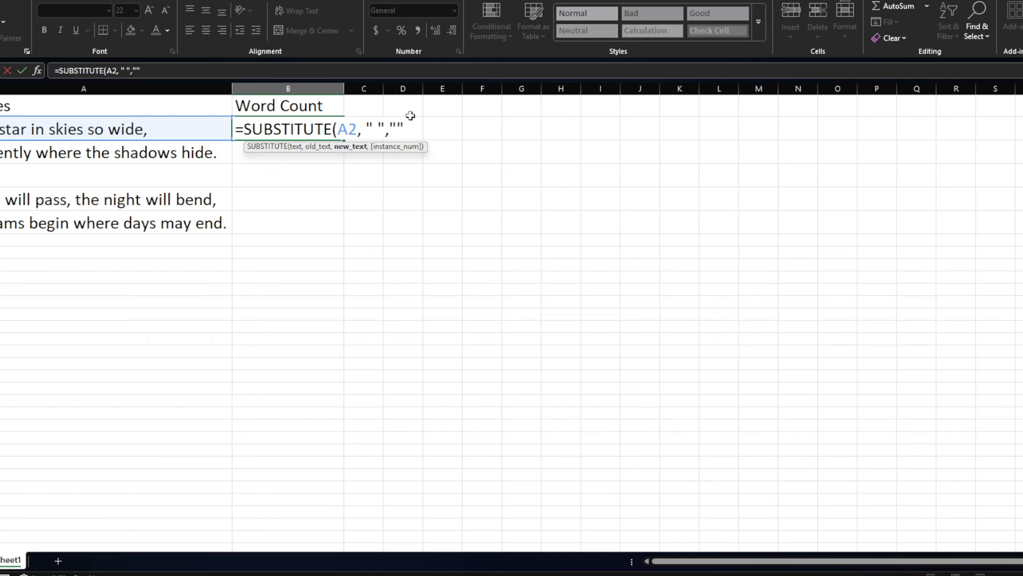
{"action": "type", "text": ")"}
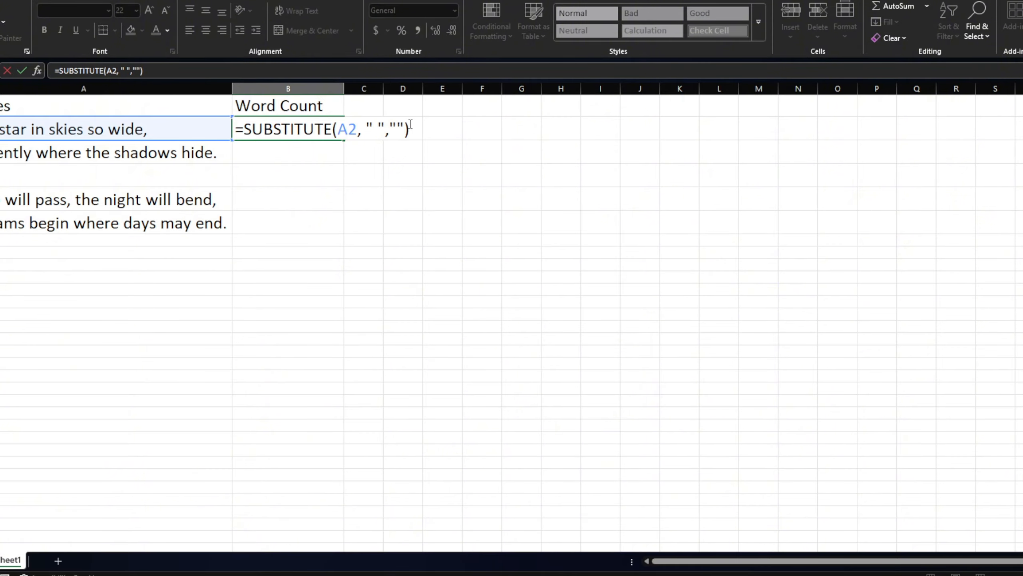
{"action": "key", "text": "Return"}
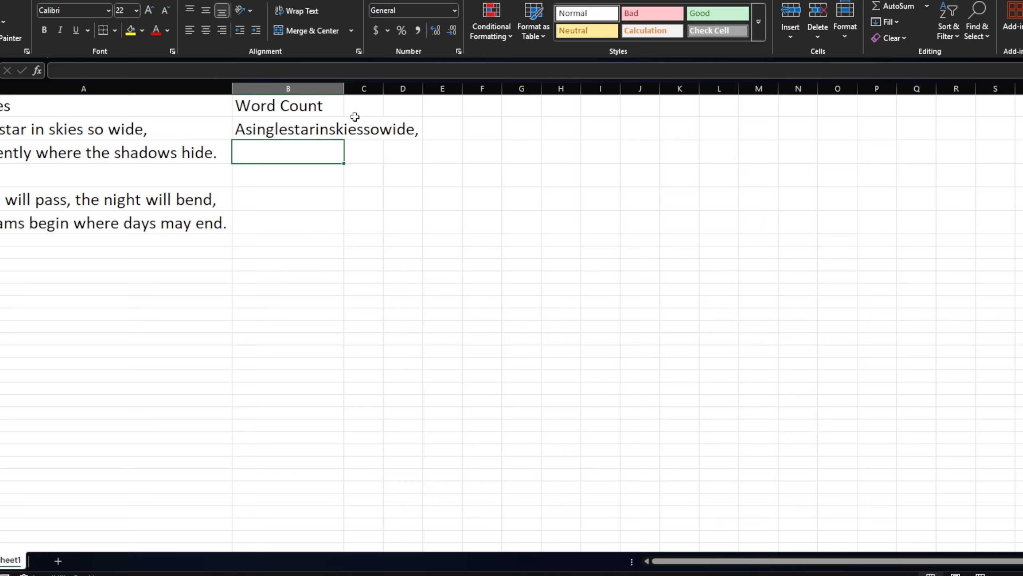
{"action": "left_click", "coordinate": [307, 126]}
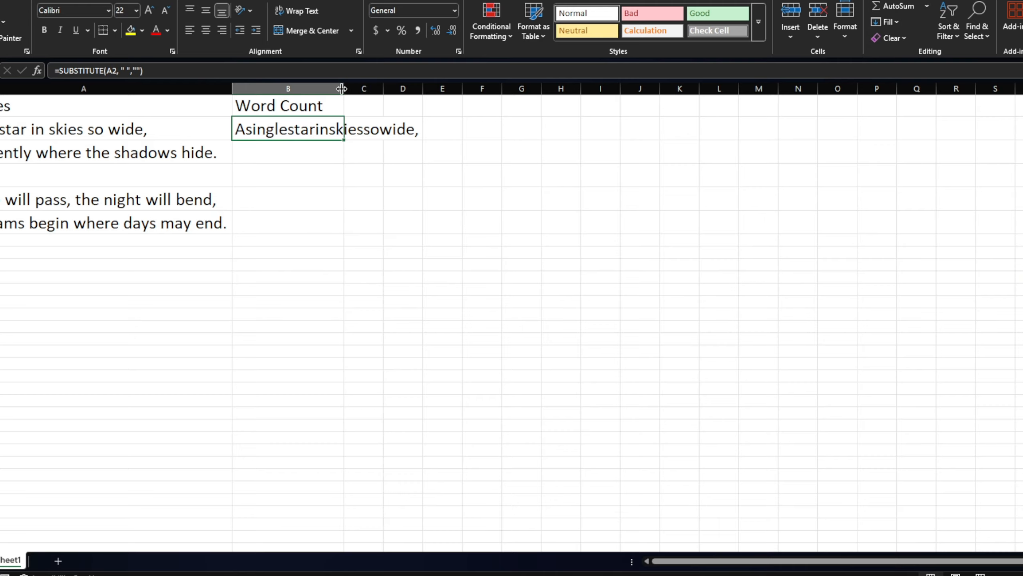
{"action": "left_click_drag", "start_coordinate": [349, 85], "coordinate": [429, 87]}
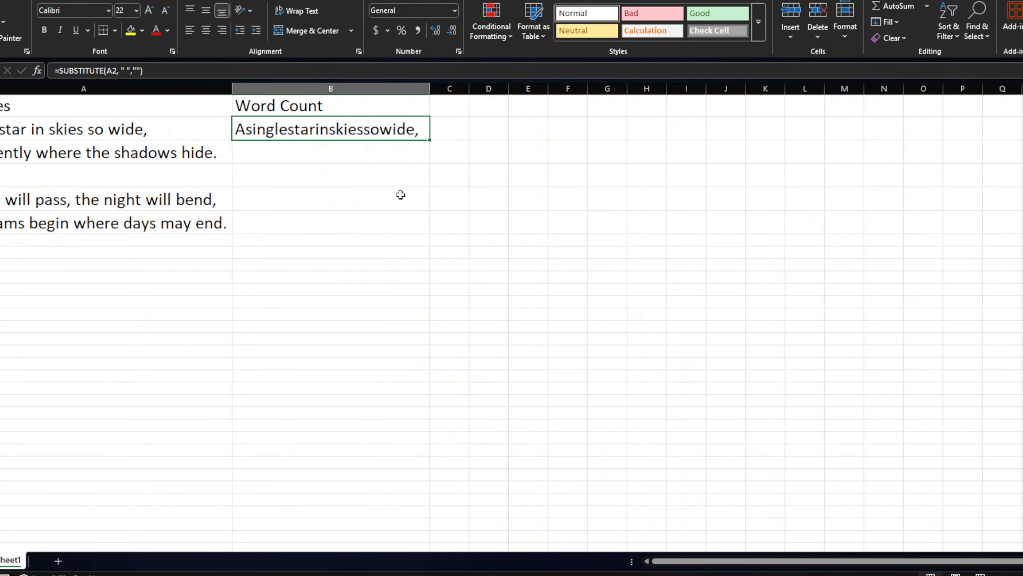
Step: Wrap the formula in cell B2 in LEN so that it reads =LEN(SUBSTITUTE(A2, " ",""))
{"action": "double_click", "coordinate": [305, 133]}
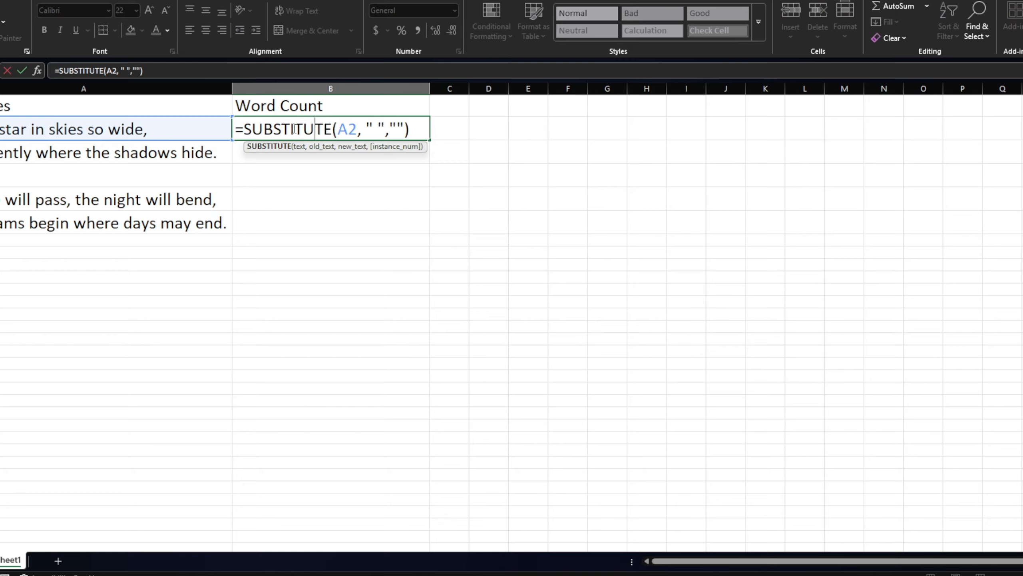
{"action": "left_click", "coordinate": [245, 131]}
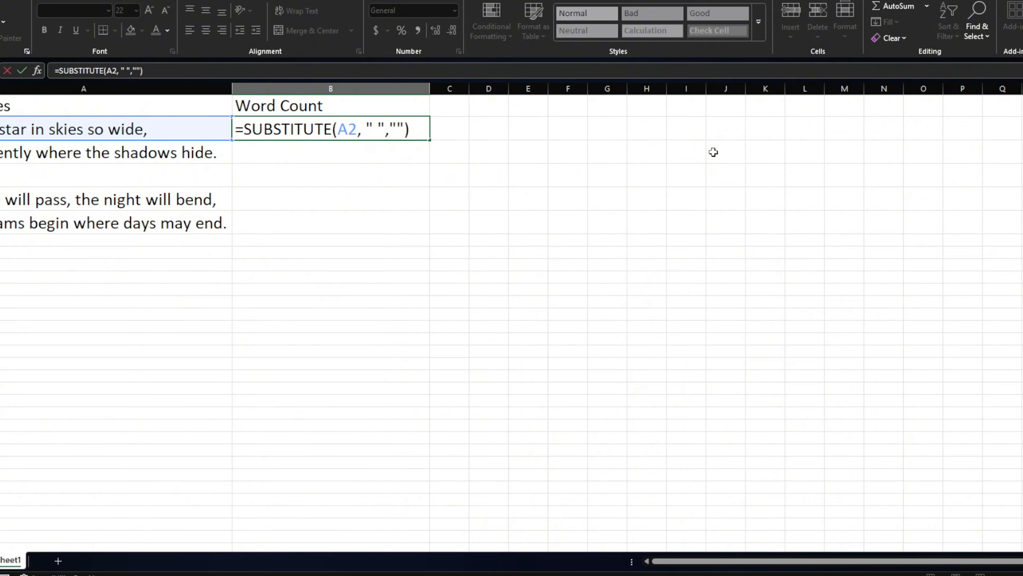
{"action": "type", "text": "len"}
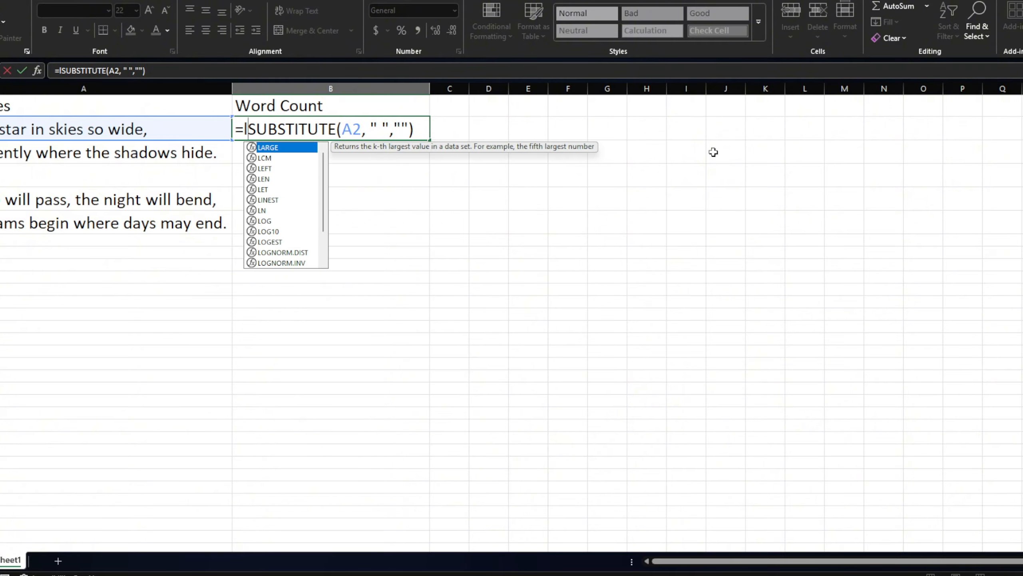
{"action": "key", "text": "Return"}
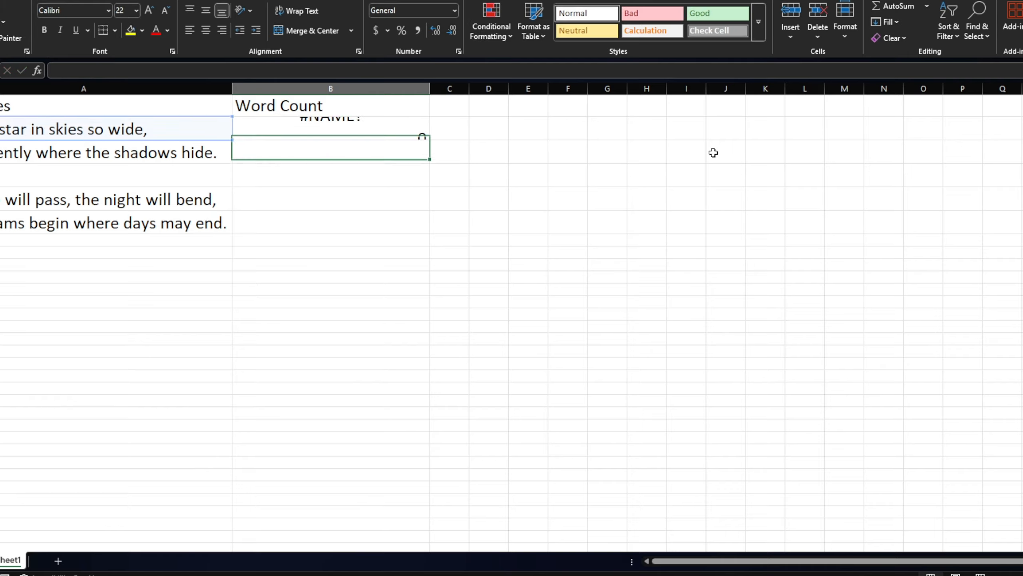
{"action": "double_click", "coordinate": [304, 130]}
{"action": "left_click", "coordinate": [267, 136]}
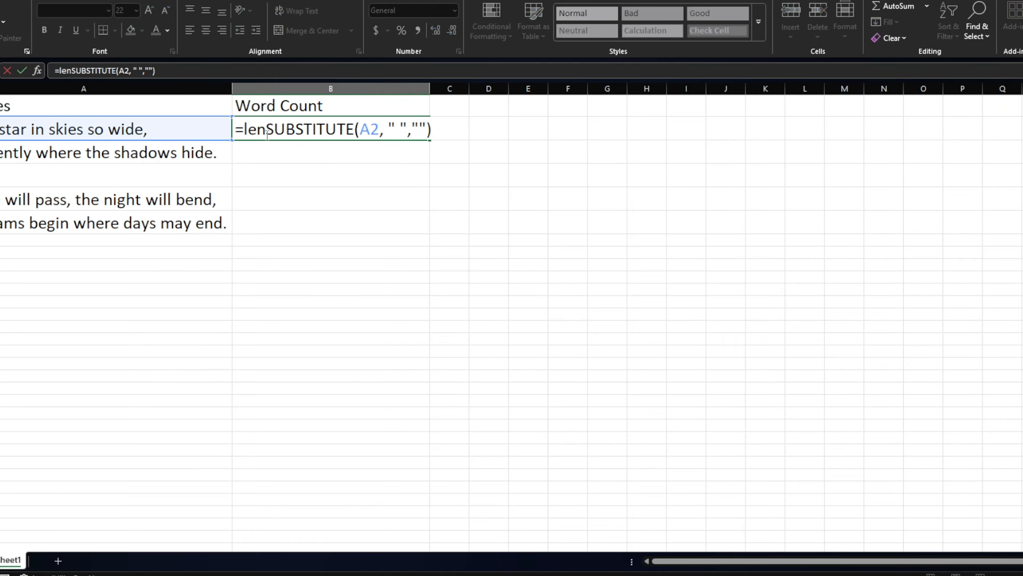
{"action": "key", "text": "BackSpace"}
{"action": "key", "text": "BackSpace"}
{"action": "type", "text": "e"}
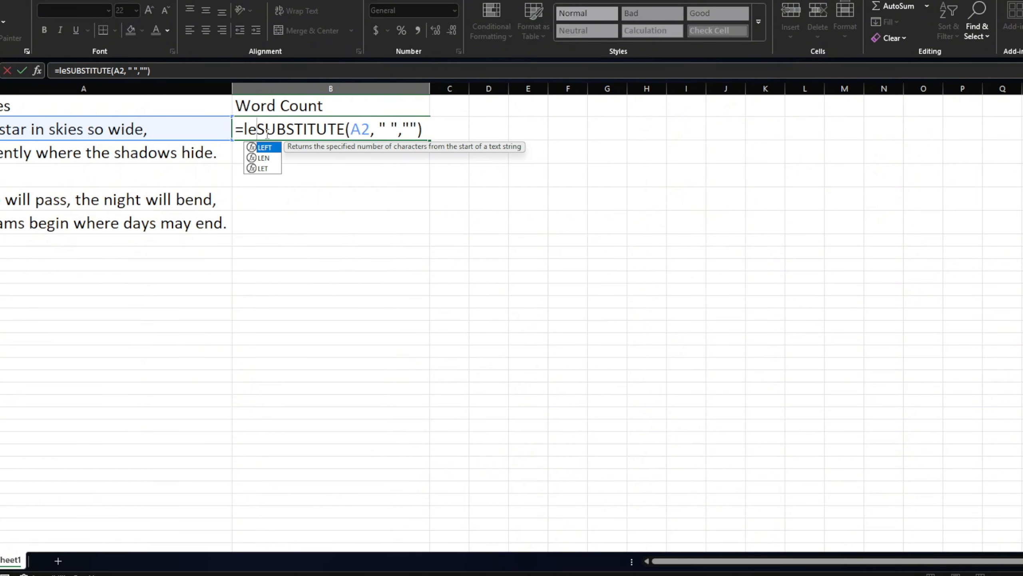
{"action": "type", "text": "n"}
{"action": "double_click", "coordinate": [262, 148]}
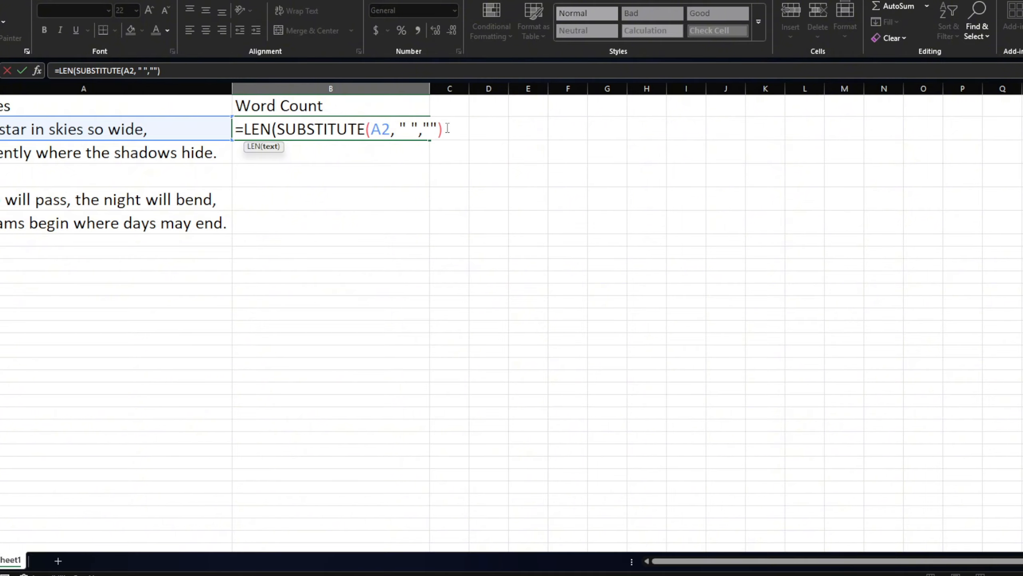
{"action": "type", "text": ")"}
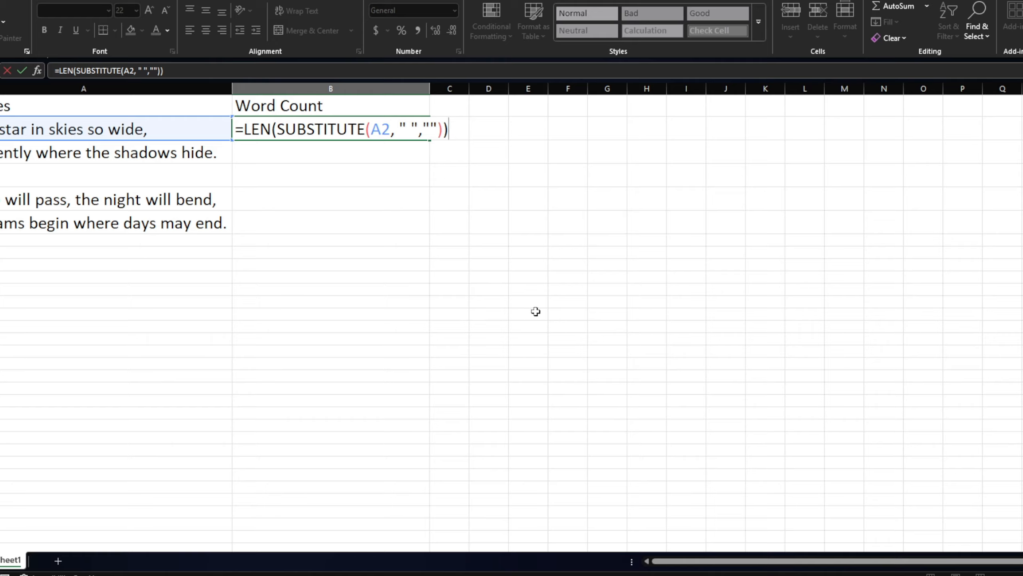
{"action": "key", "text": "Return"}
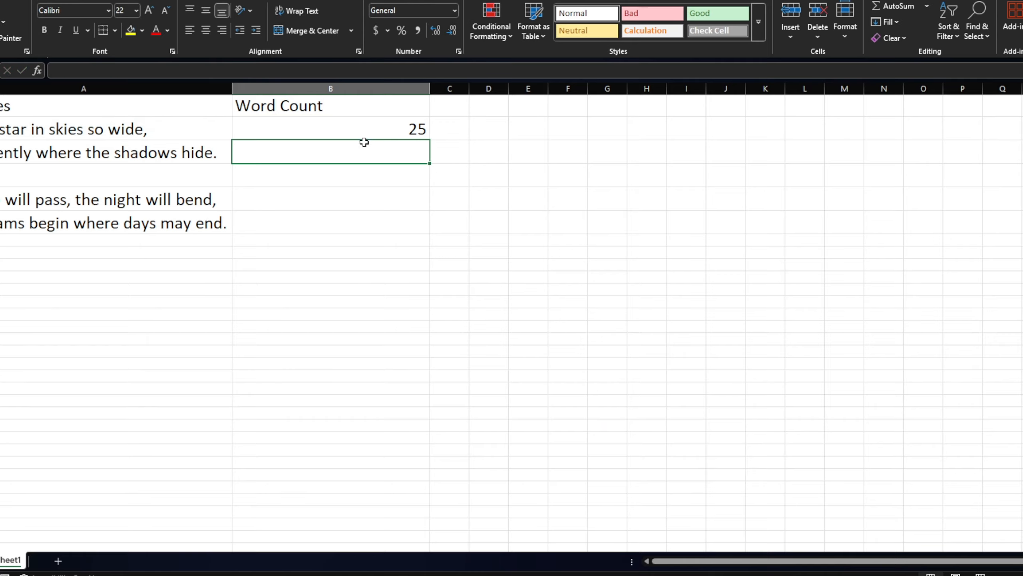
Step: Extend the formula in B2 to subtract the space-free length from A2's full length: =LEN(A2)-LEN(SUBSTITUTE(A2, " ",""))
{"action": "left_click", "coordinate": [387, 127]}
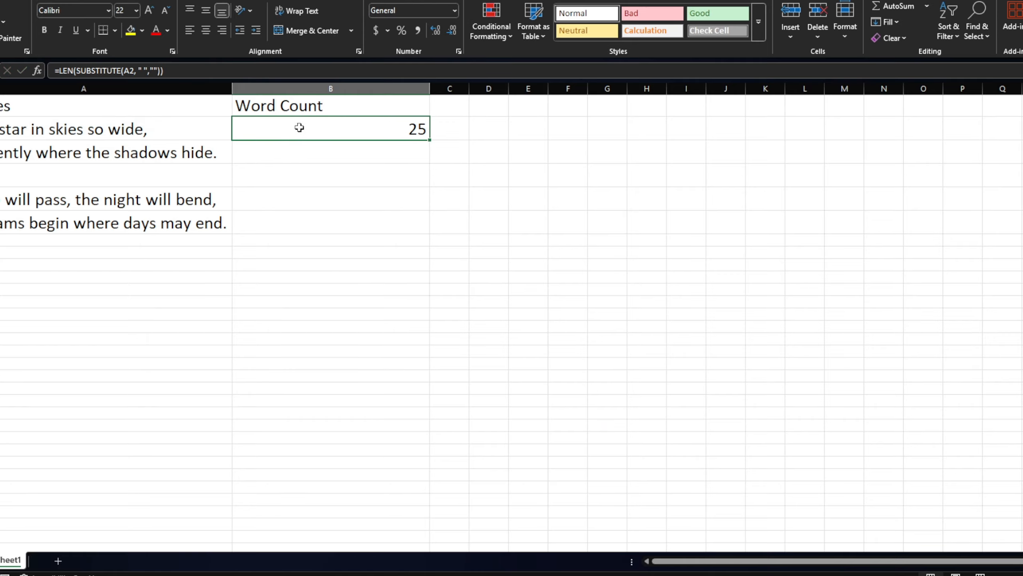
{"action": "double_click", "coordinate": [338, 128]}
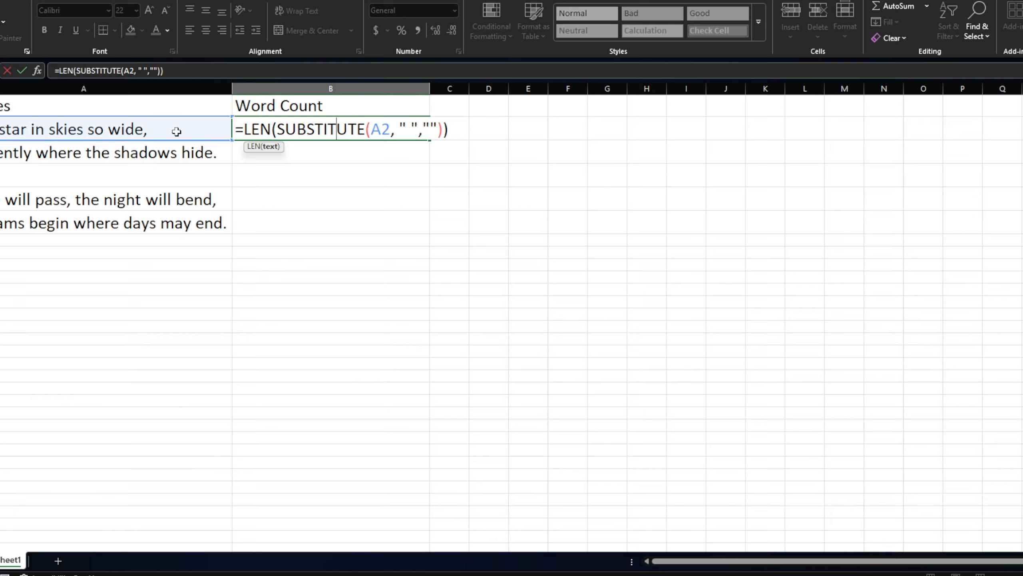
{"action": "left_click", "coordinate": [245, 129]}
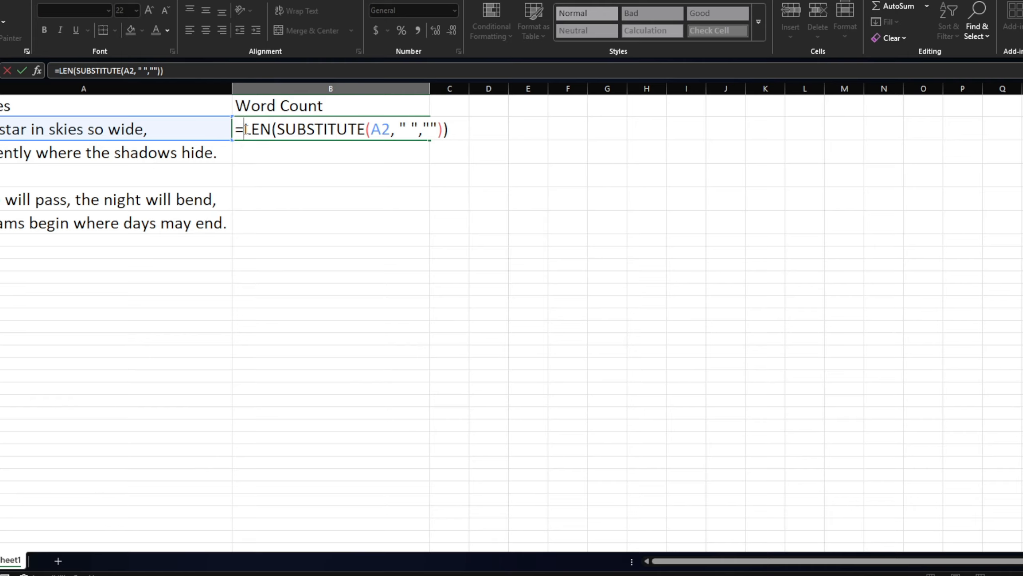
{"action": "type", "text": "LE"}
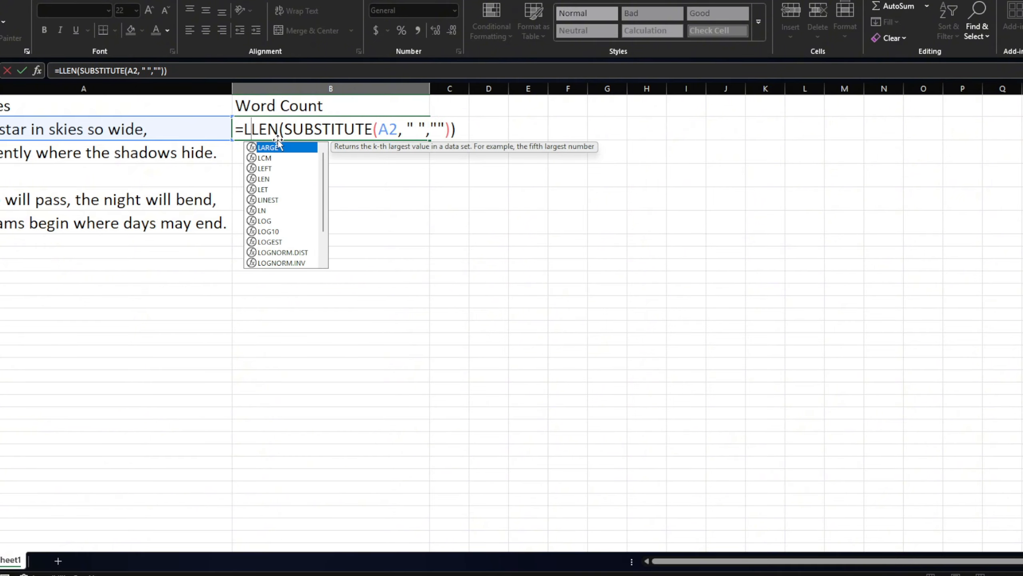
{"action": "type", "text": "n"}
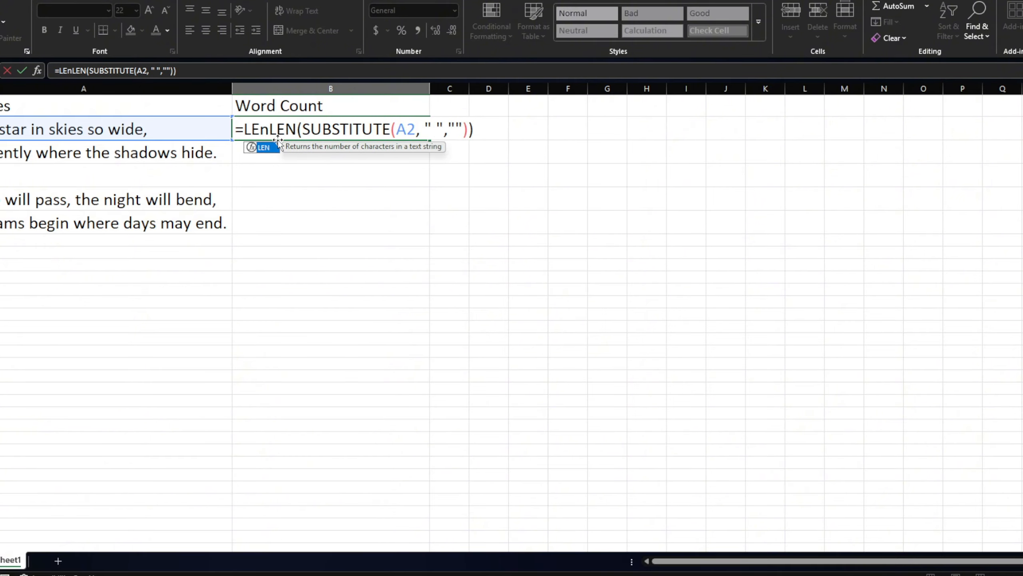
{"action": "double_click", "coordinate": [262, 147]}
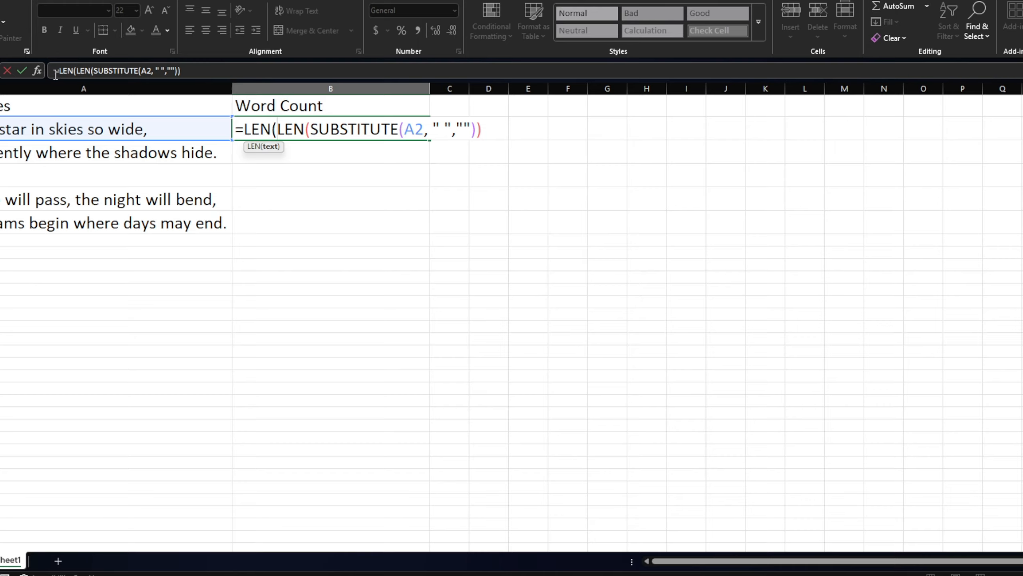
{"action": "left_click", "coordinate": [171, 129]}
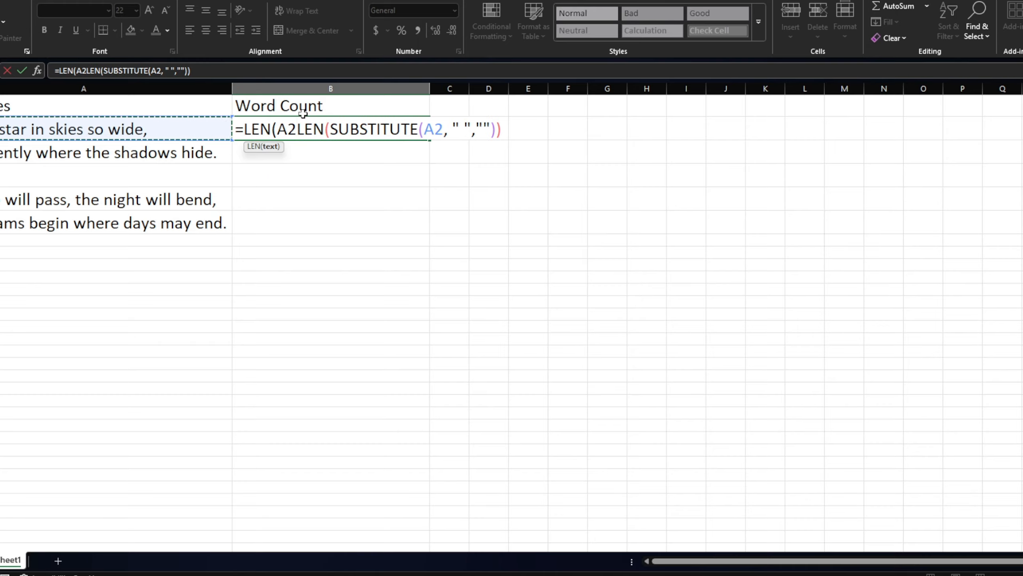
{"action": "type", "text": ")"}
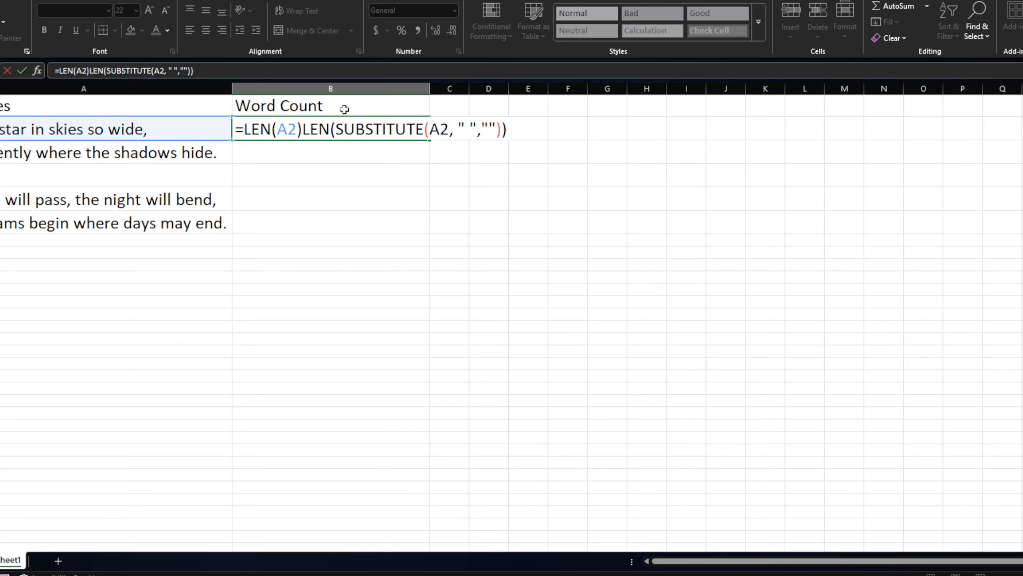
{"action": "type", "text": "-"}
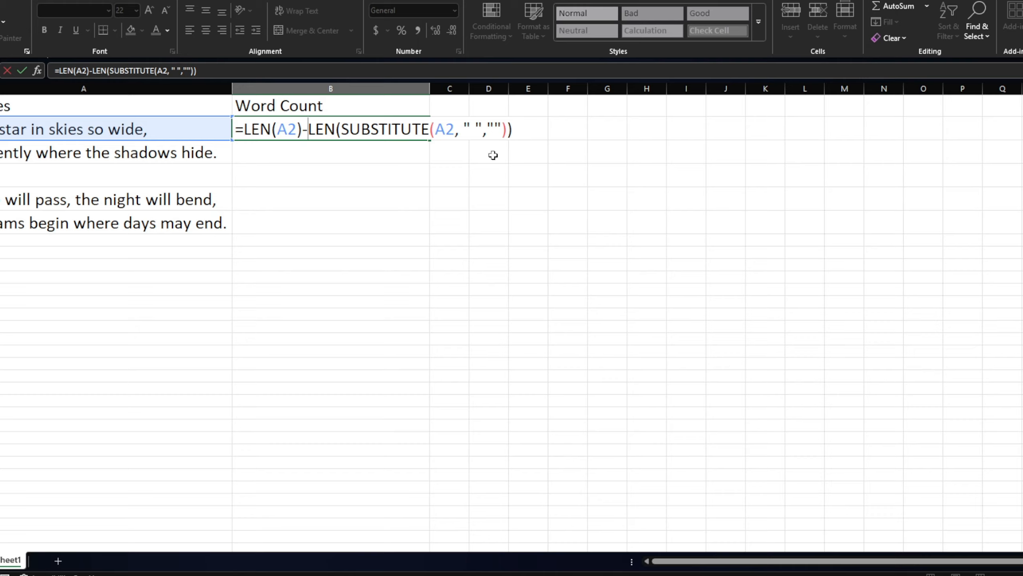
{"action": "key", "text": "Return"}
{"action": "left_click", "coordinate": [401, 124]}
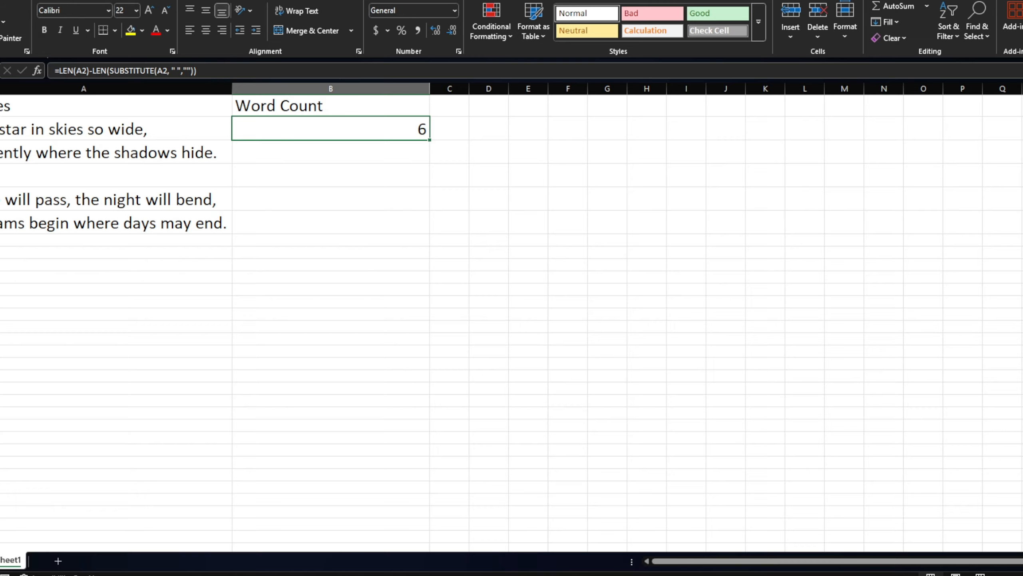
{"action": "double_click", "coordinate": [308, 129]}
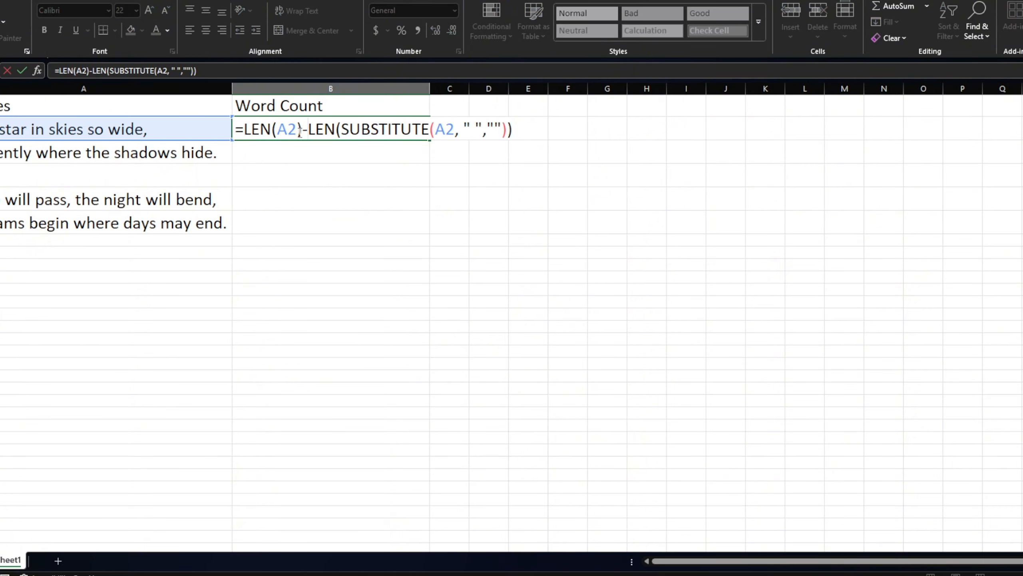
{"action": "left_click", "coordinate": [139, 155]}
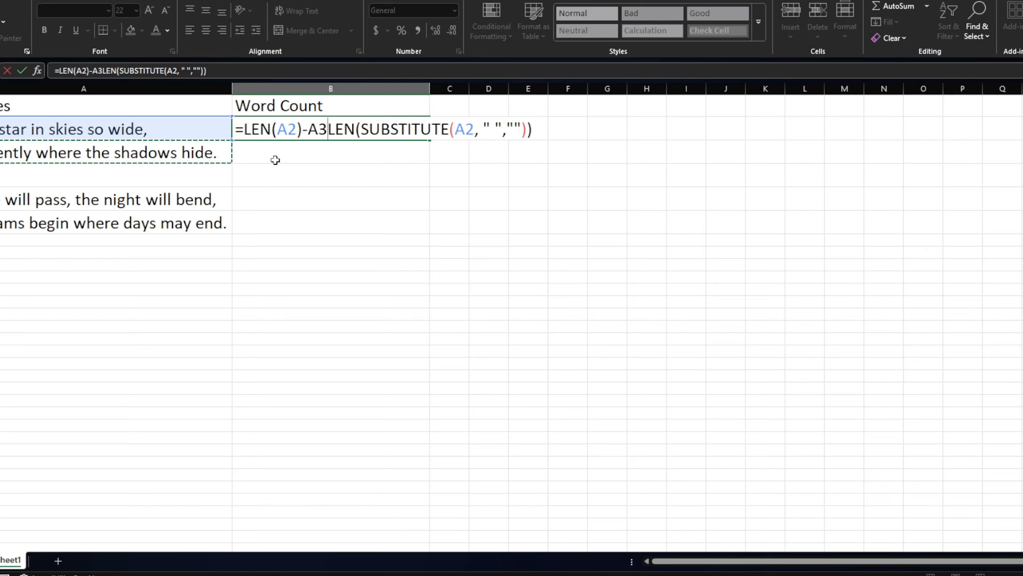
{"action": "key", "text": "BackSpace"}
{"action": "key", "text": "BackSpace"}
{"action": "left_click", "coordinate": [328, 160]}
{"action": "key", "text": "BackSpace"}
{"action": "key", "text": "BackSpace"}
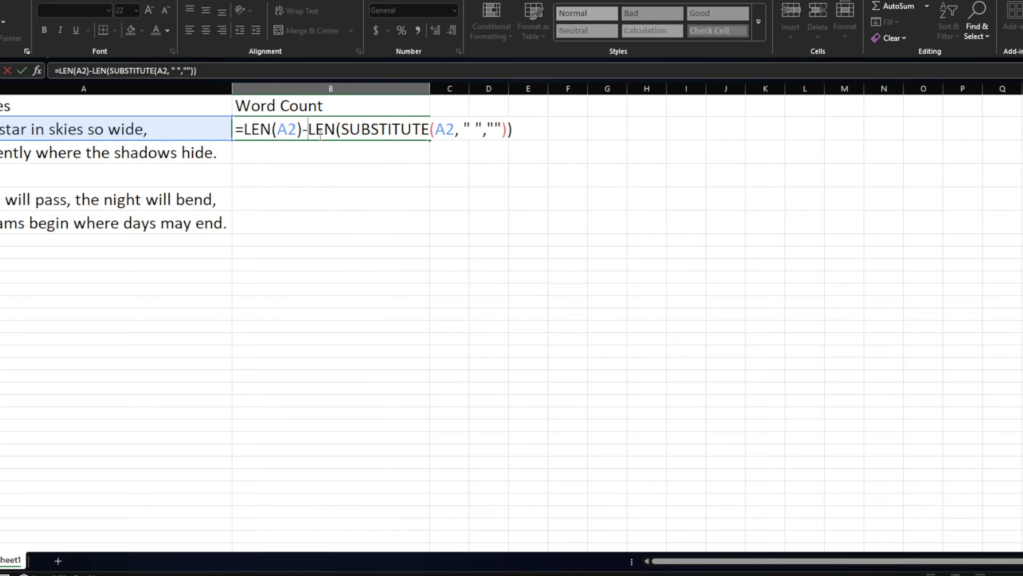
{"action": "key", "text": "Return"}
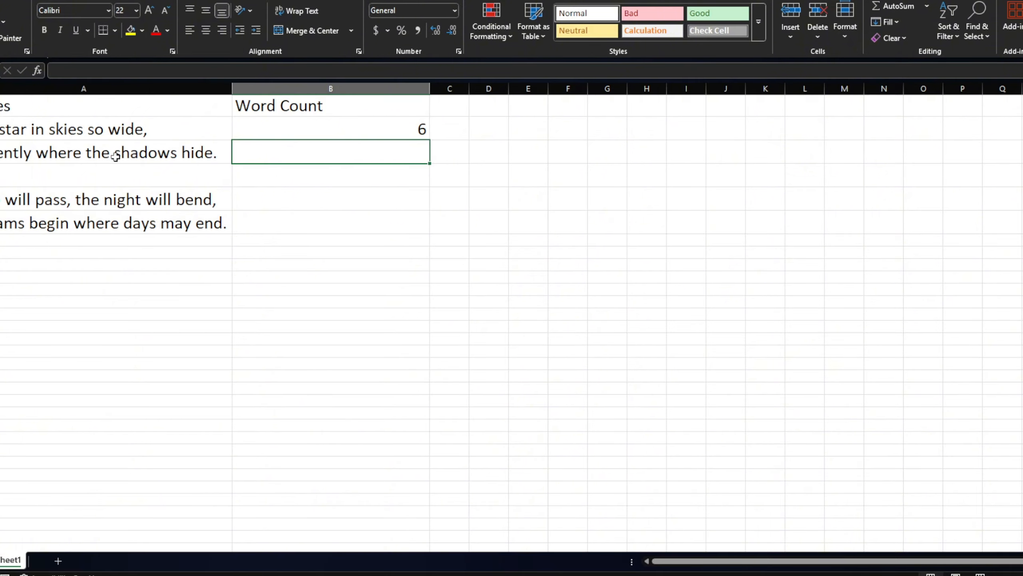
Step: Add 1 to the word count formula in B2 so that it reads =LEN(A2)-LEN(SUBSTITUTE(A2, " ",""))+1
{"action": "double_click", "coordinate": [322, 128]}
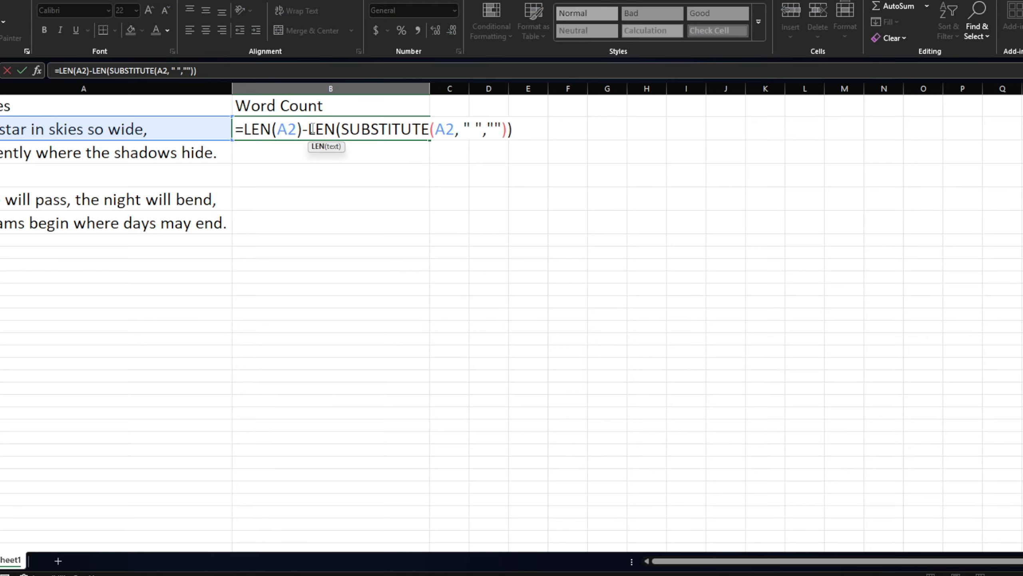
{"action": "left_click", "coordinate": [519, 128]}
{"action": "type", "text": "+"}
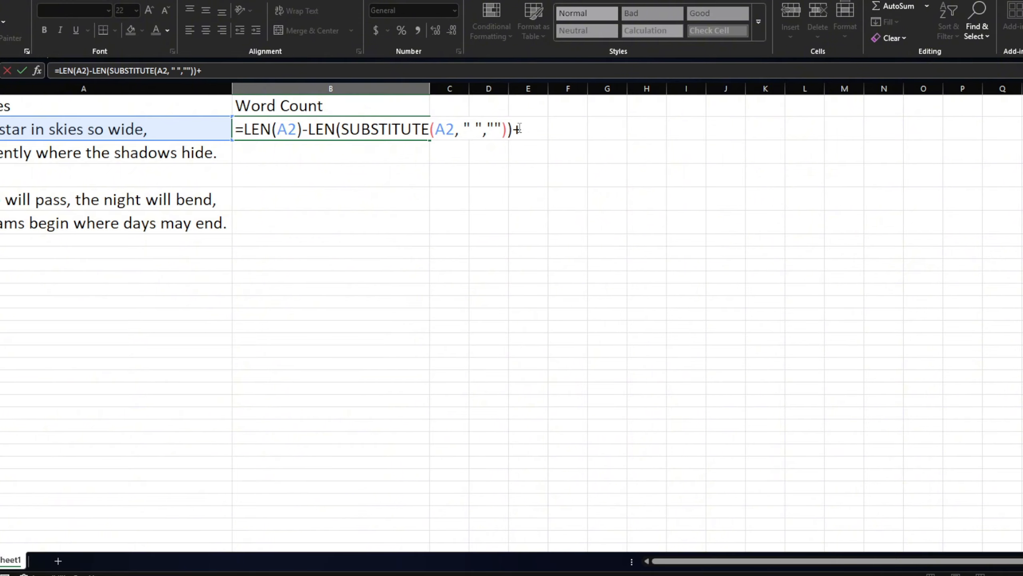
{"action": "type", "text": "1"}
{"action": "key", "text": "Return"}
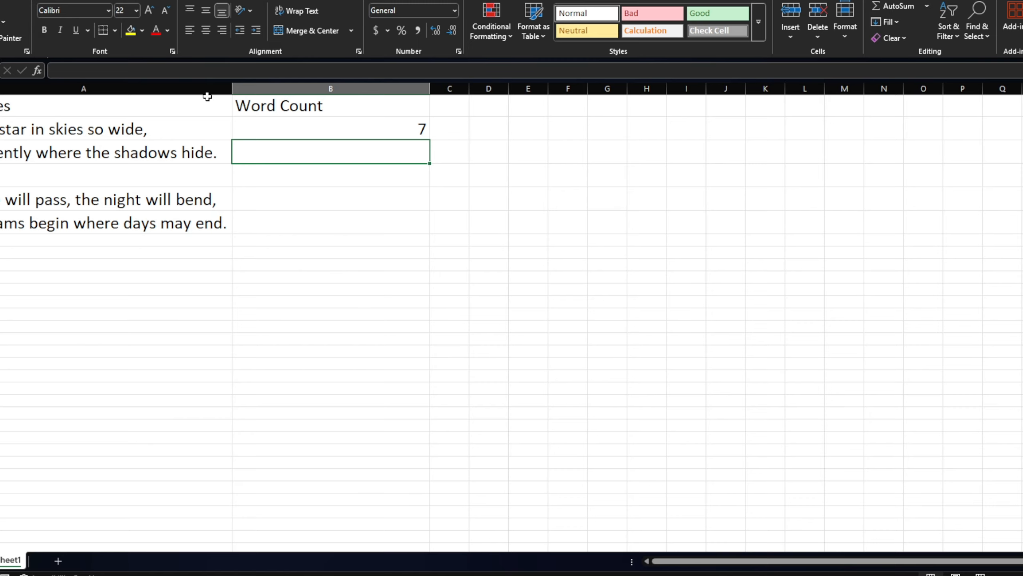
Step: Fill the B2 formula down through B6 and inspect its copy in B4 beside the blank text line
{"action": "scroll", "coordinate": [184, 327], "scroll_direction": "down", "scroll_amount": 2}
{"action": "scroll", "coordinate": [231, 390], "scroll_direction": "up", "scroll_amount": 2}
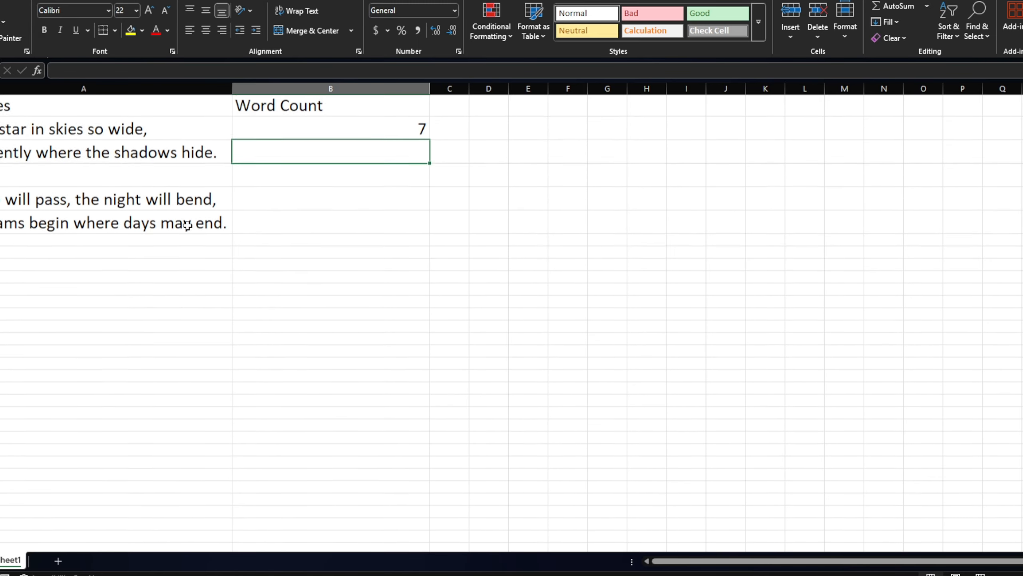
{"action": "left_click", "coordinate": [394, 135]}
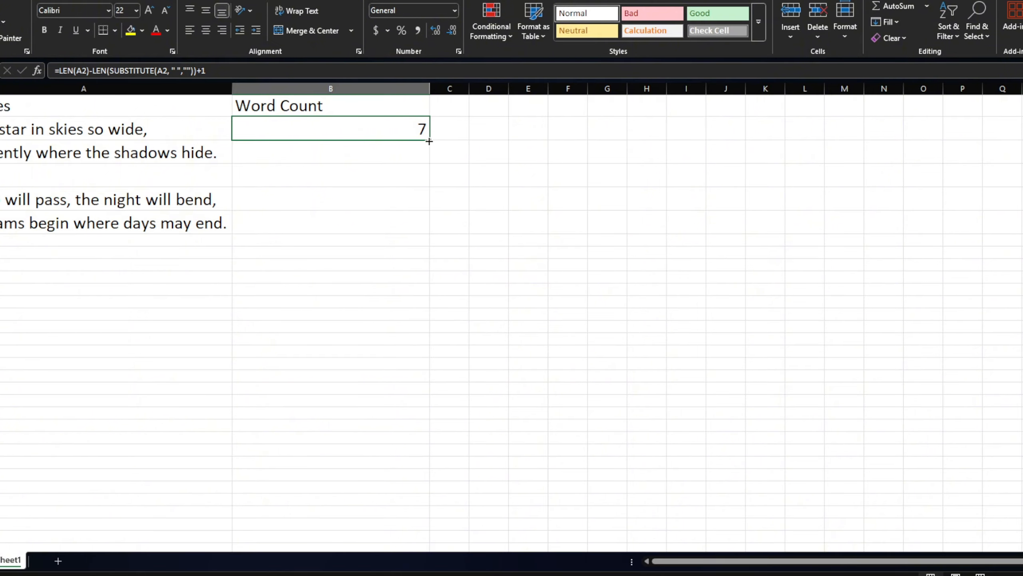
{"action": "left_click_drag", "start_coordinate": [429, 142], "coordinate": [433, 230]}
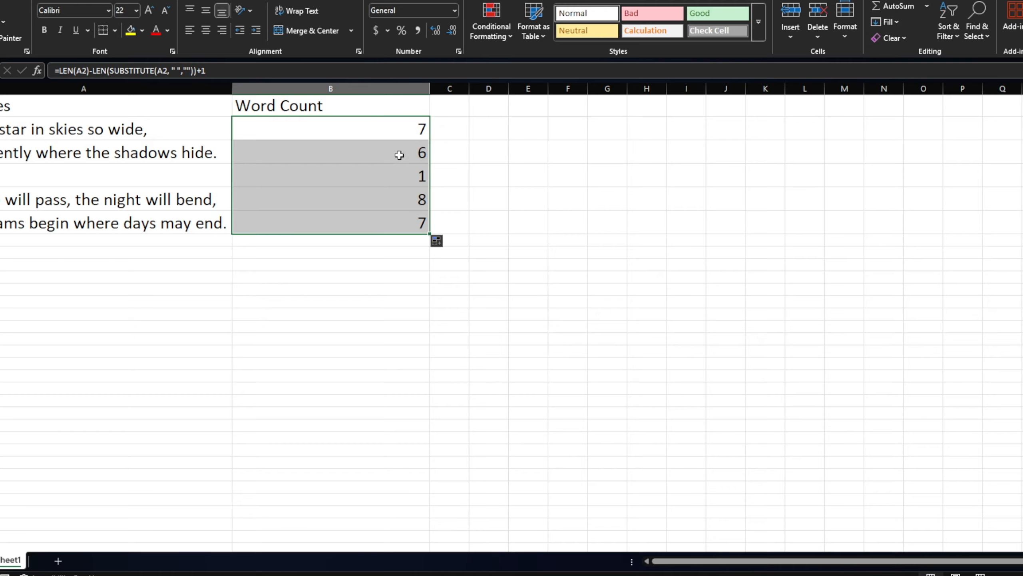
{"action": "left_click", "coordinate": [499, 175]}
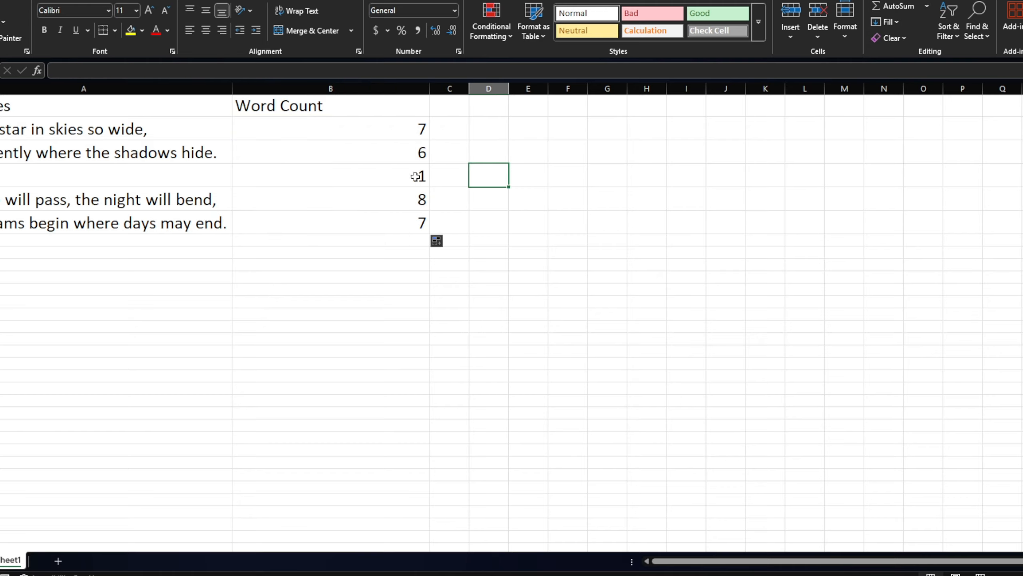
{"action": "left_click", "coordinate": [168, 181]}
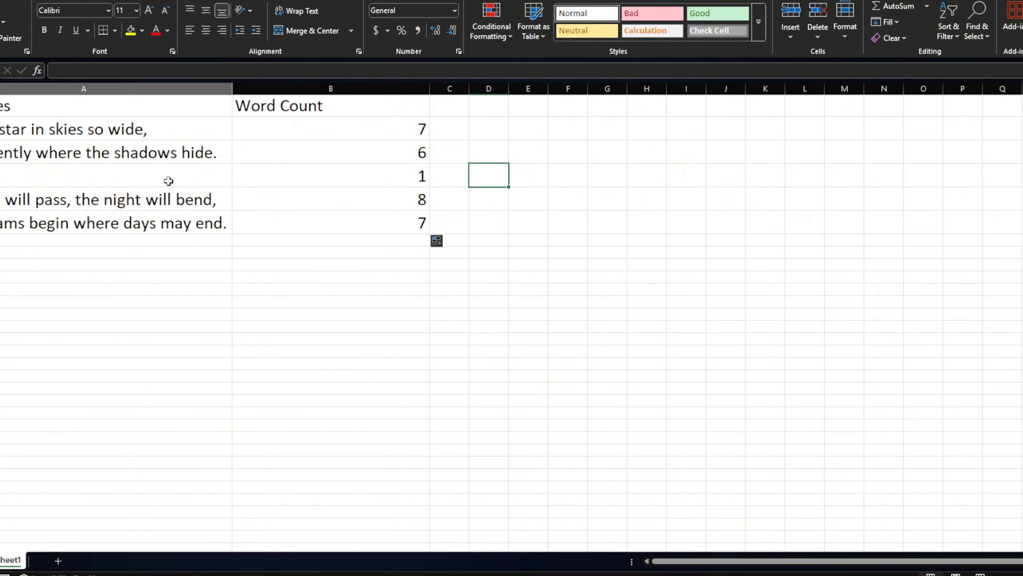
{"action": "left_click", "coordinate": [380, 173]}
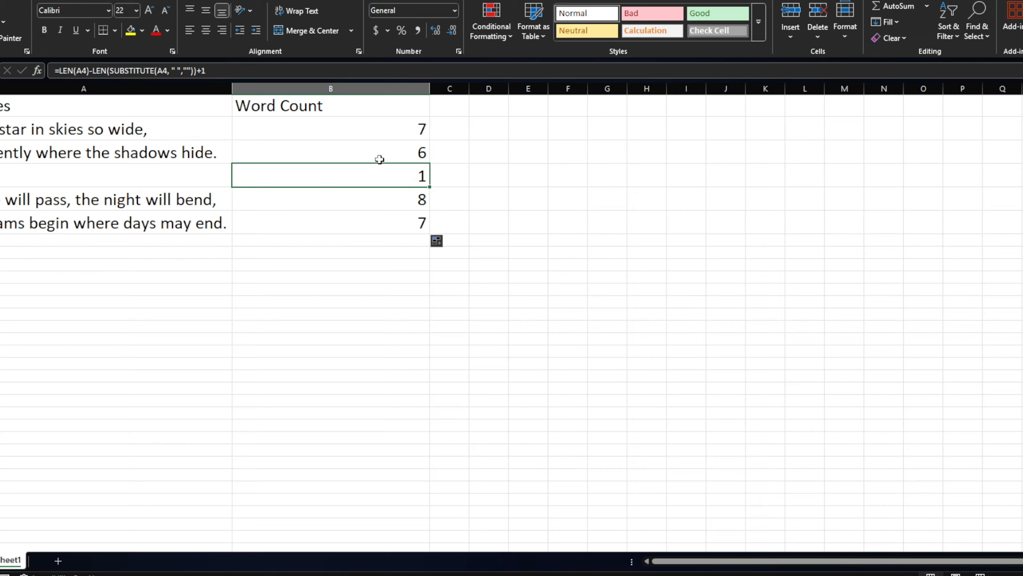
Step: Insert an IF function at the start of the B2 formula, with a logical test beginning A2 =
{"action": "double_click", "coordinate": [400, 130]}
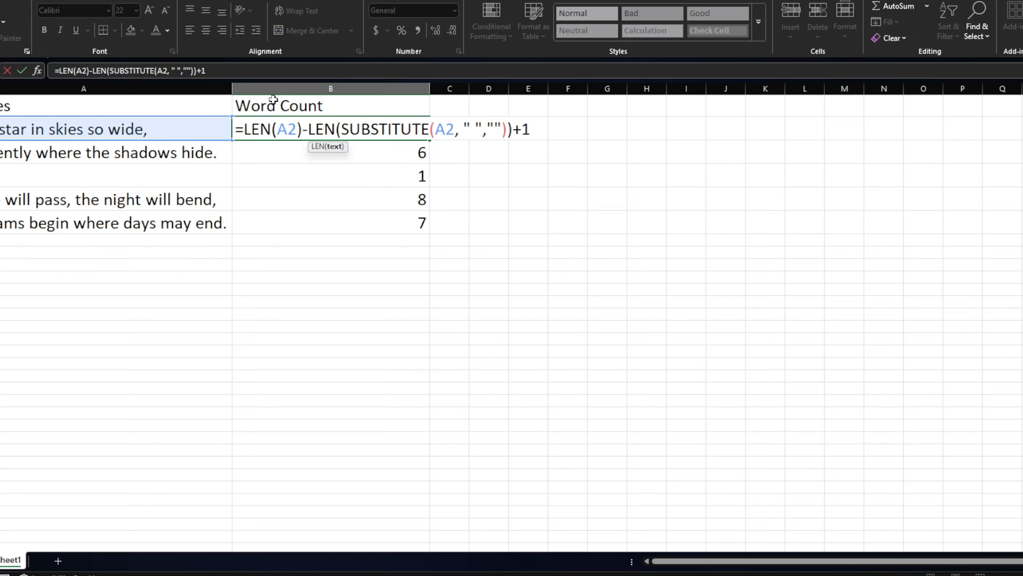
{"action": "left_click", "coordinate": [246, 129]}
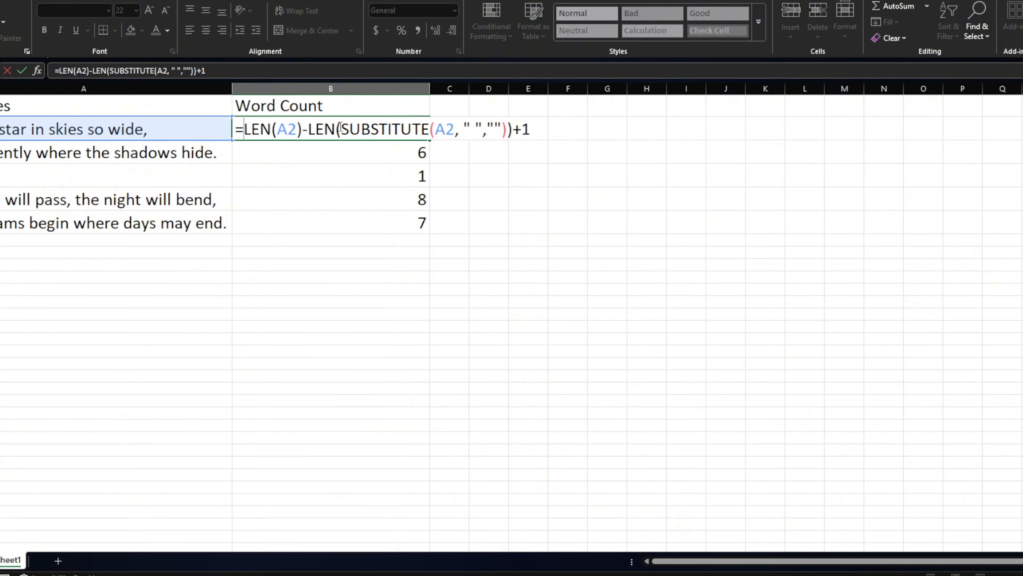
{"action": "type", "text": "if"}
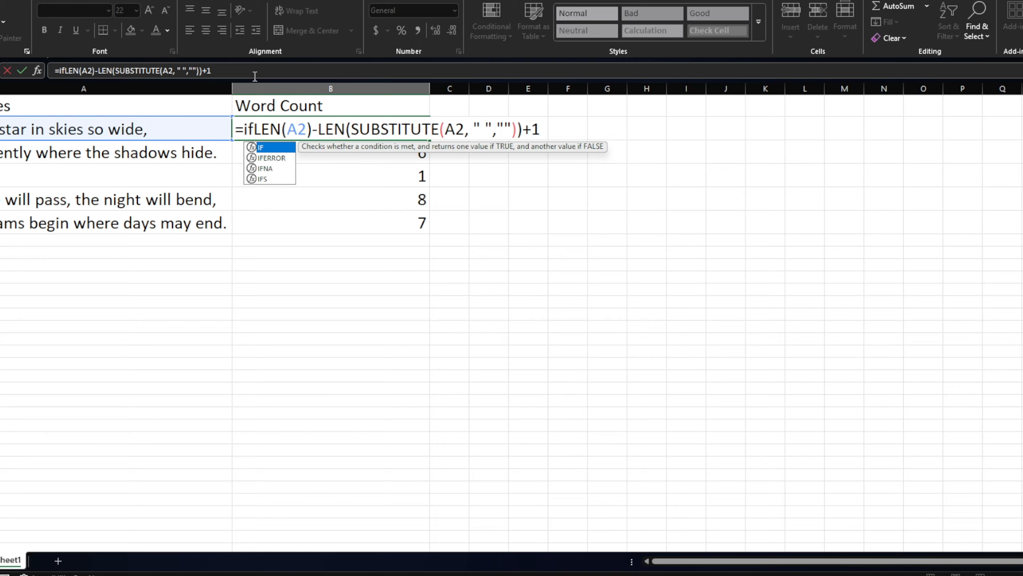
{"action": "double_click", "coordinate": [269, 148]}
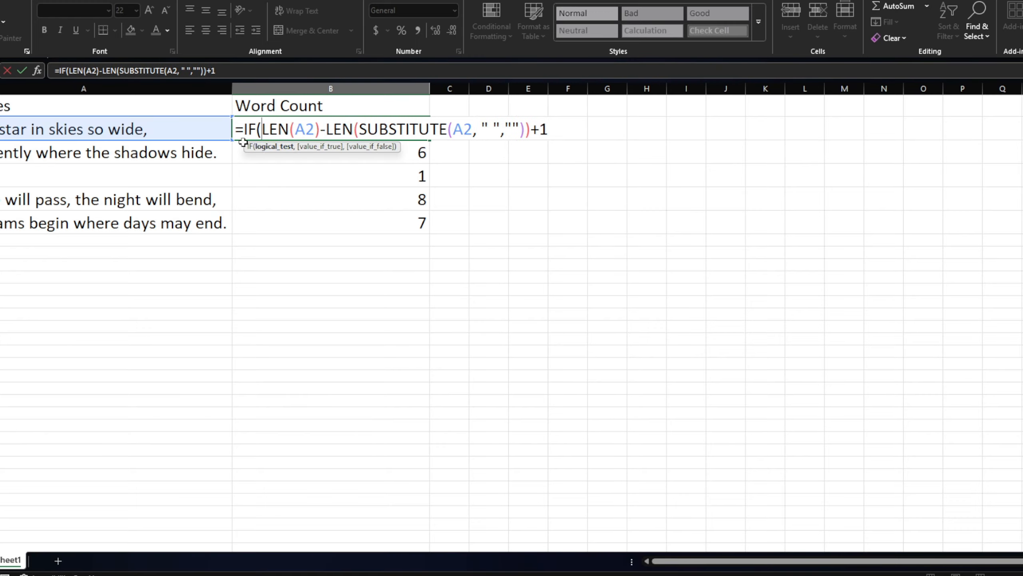
{"action": "left_click", "coordinate": [175, 124]}
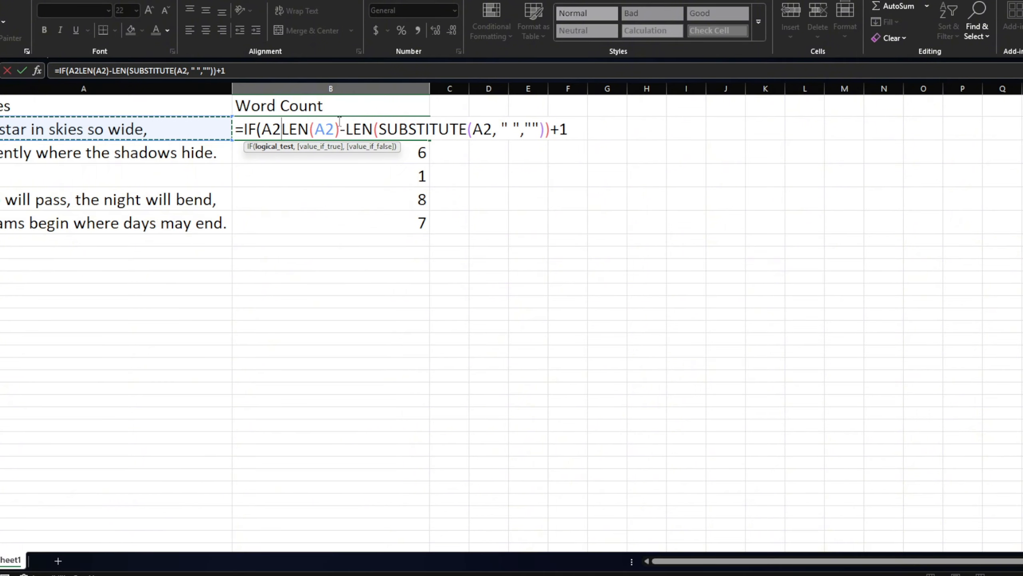
{"action": "type", "text": "="}
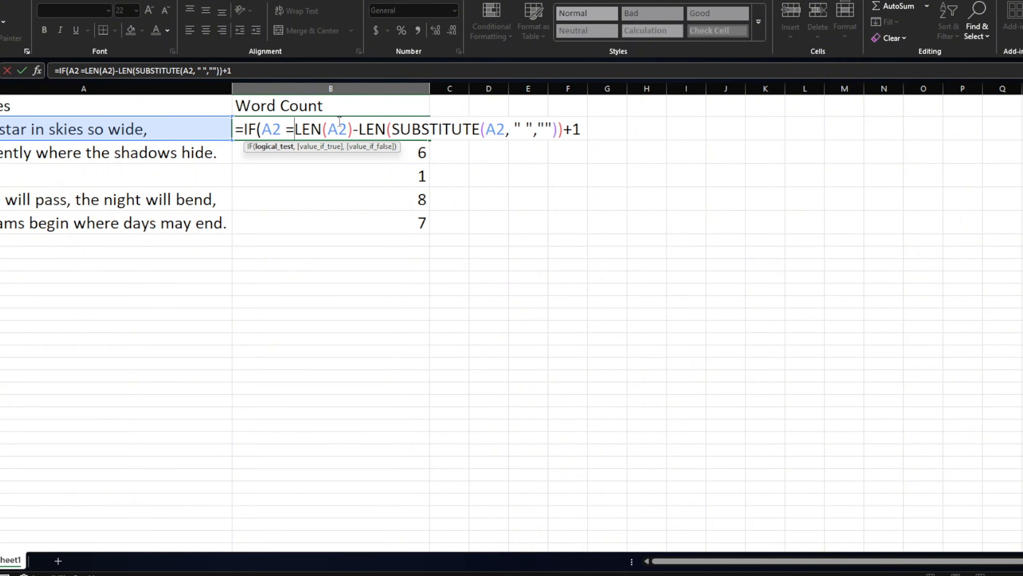
{"action": "type", "text": " 0"}
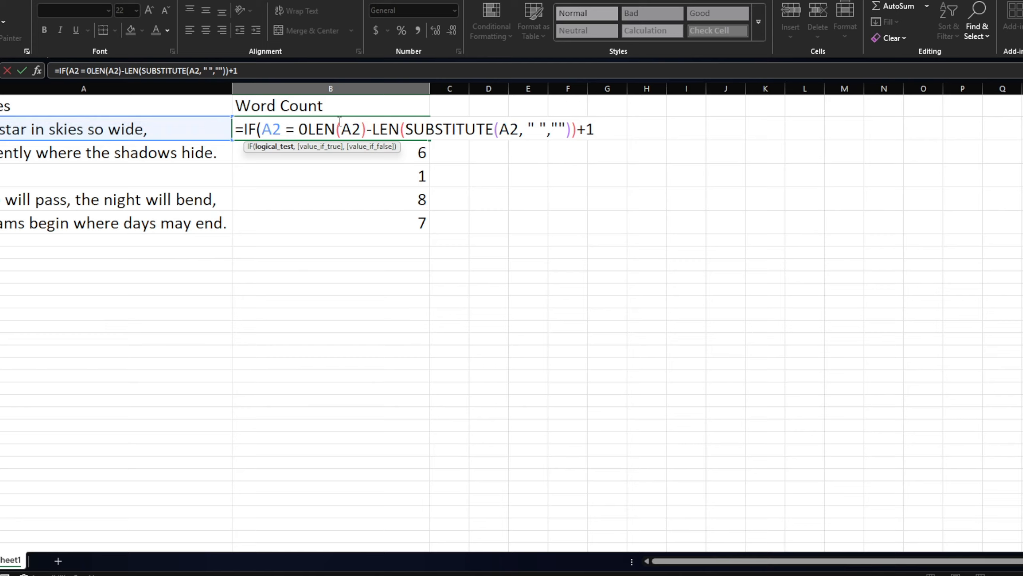
{"action": "key", "text": "BackSpace"}
{"action": "type", "text": ","}
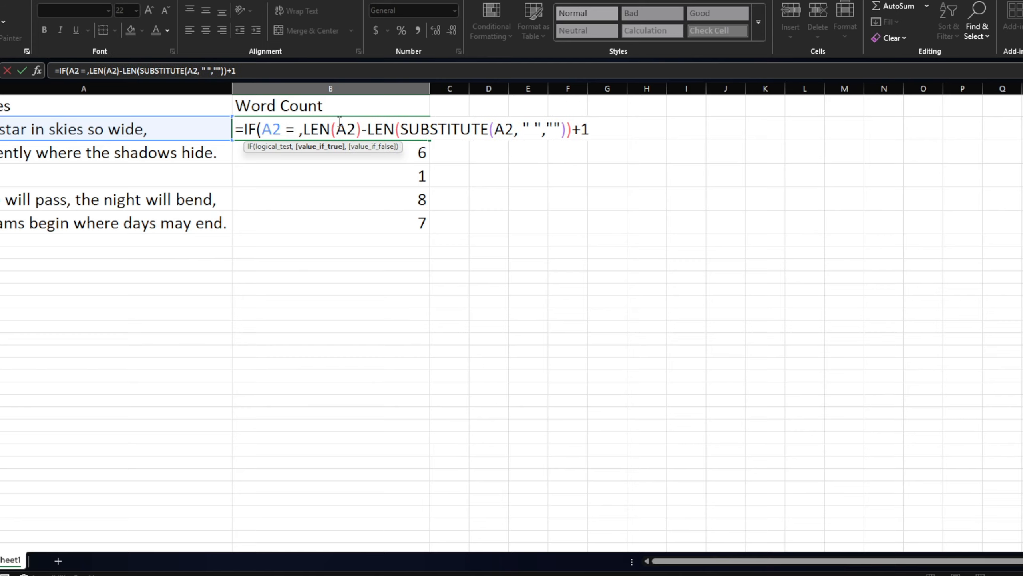
{"action": "key", "text": "BackSpace"}
{"action": "key", "text": "BackSpace"}
{"action": "type", "text": "0"}
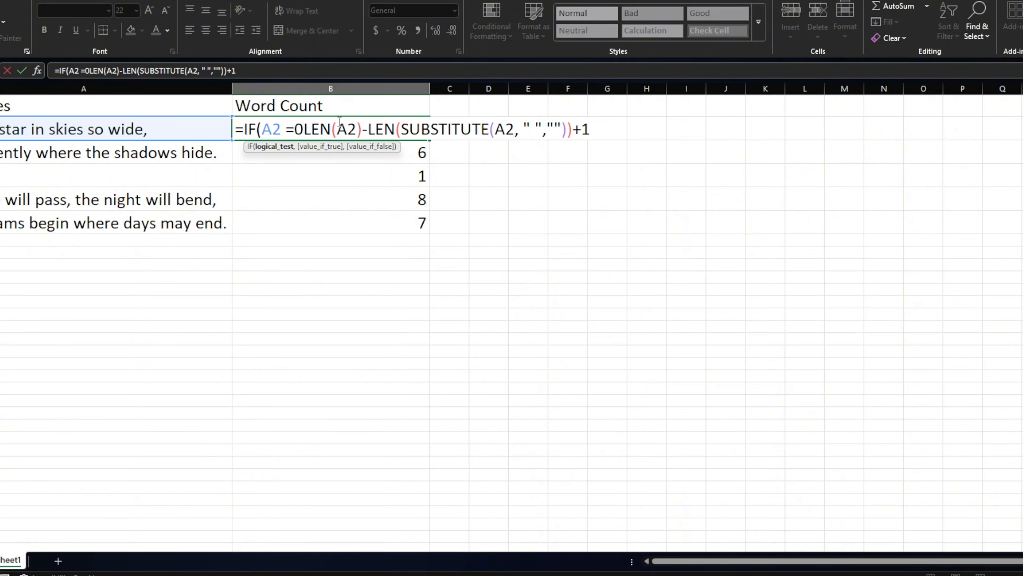
{"action": "type", "text": "."}
{"action": "key", "text": "BackSpace"}
{"action": "type", "text": ","}
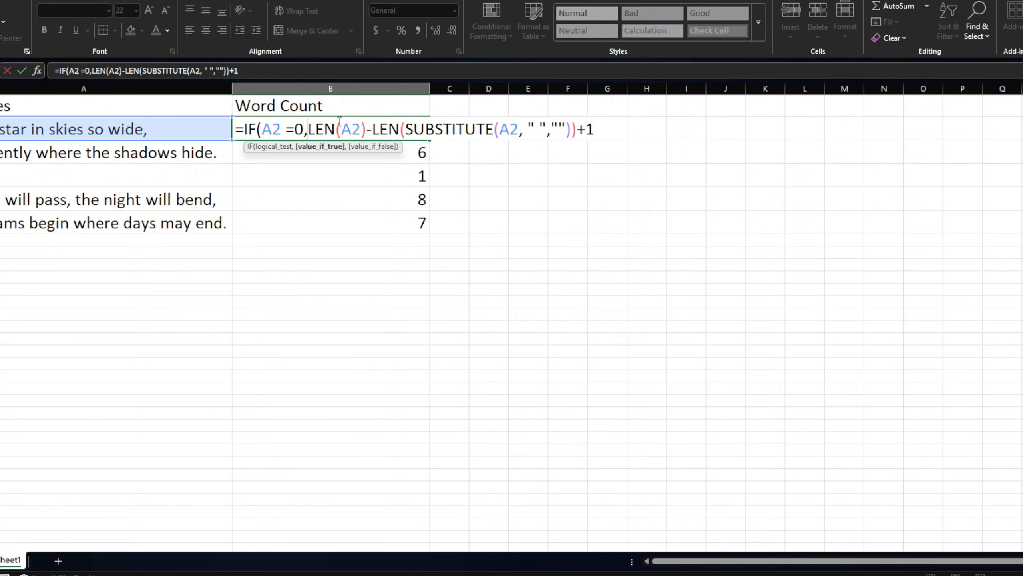
{"action": "key", "text": "BackSpace"}
{"action": "key", "text": "BackSpace"}
{"action": "key", "text": "BackSpace"}
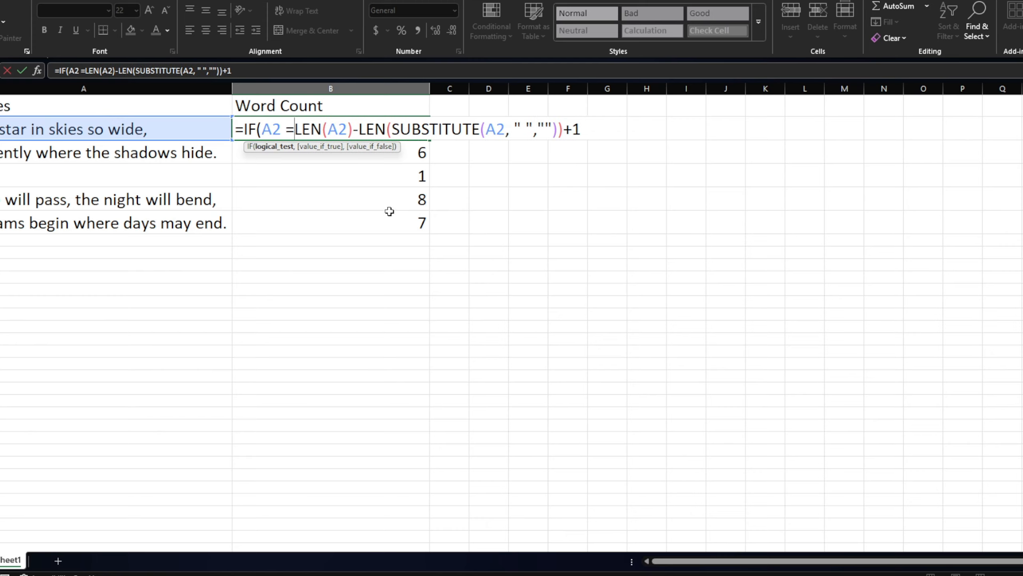
Step: Complete the IF test in B2 as A2 ="" with 0 as the value if true, and try to commit the formula
{"action": "type", "text": "\""}
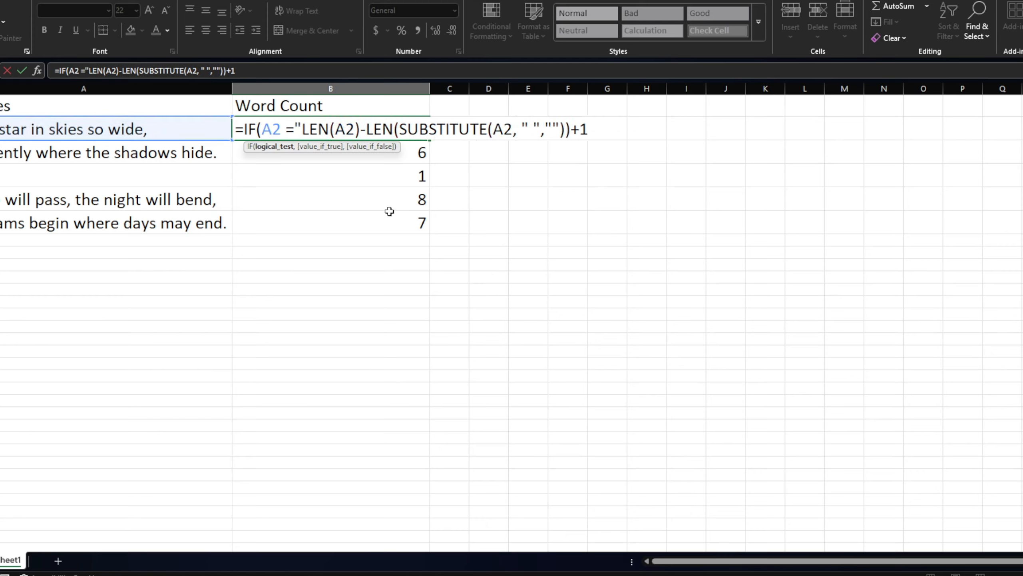
{"action": "type", "text": "\""}
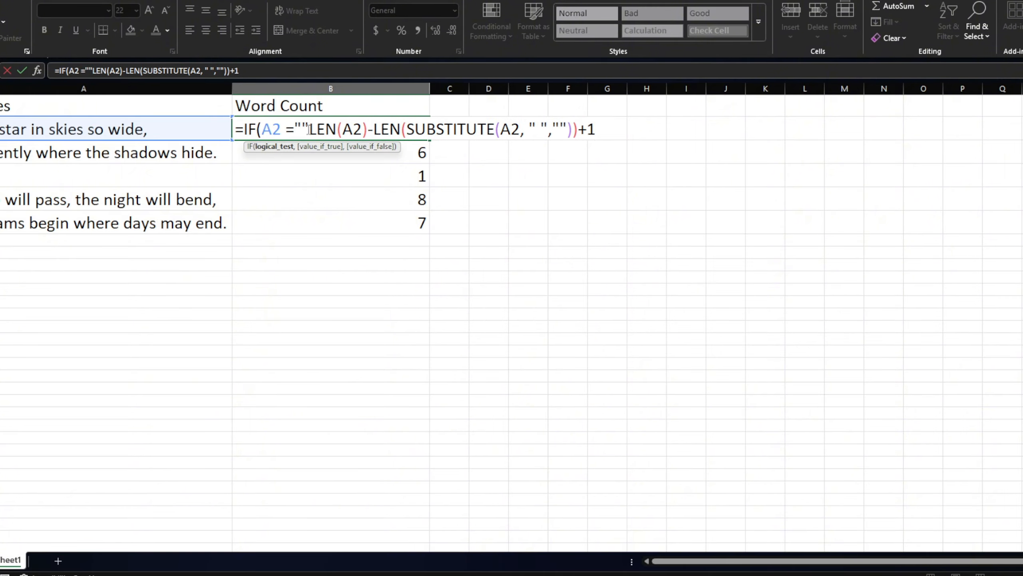
{"action": "type", "text": ","}
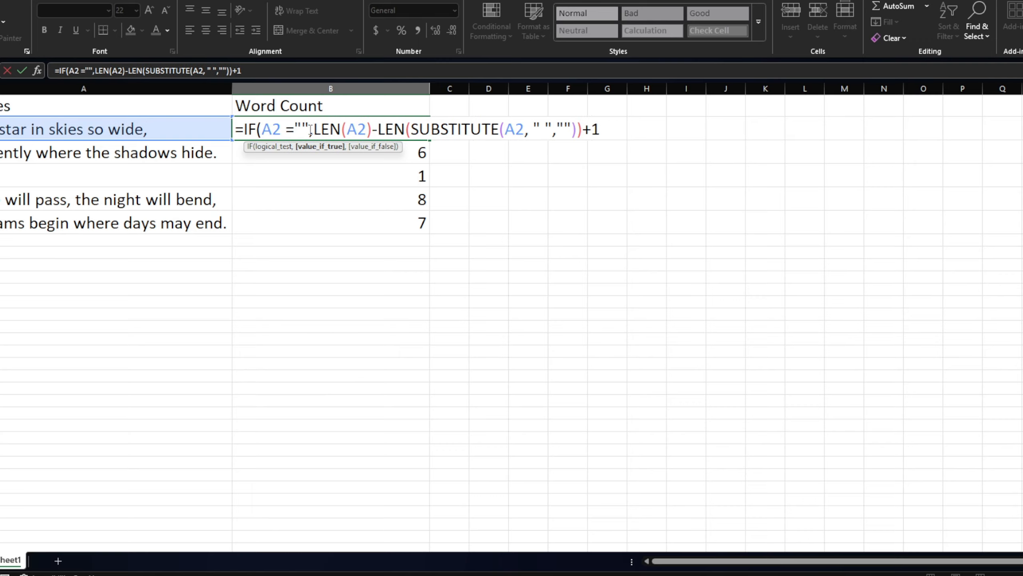
{"action": "type", "text": "0"}
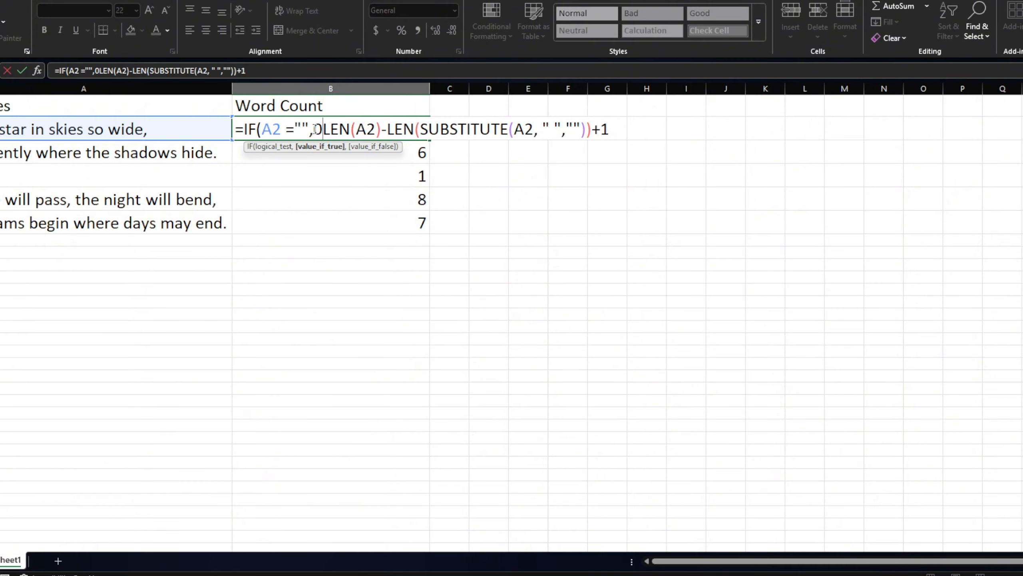
{"action": "key", "text": "Return"}
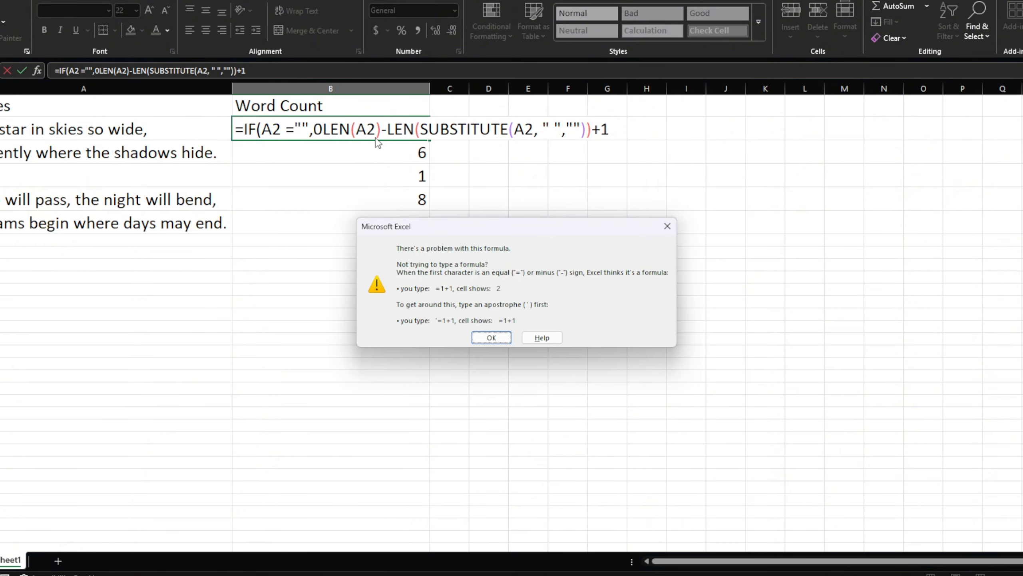
{"action": "left_click", "coordinate": [667, 227]}
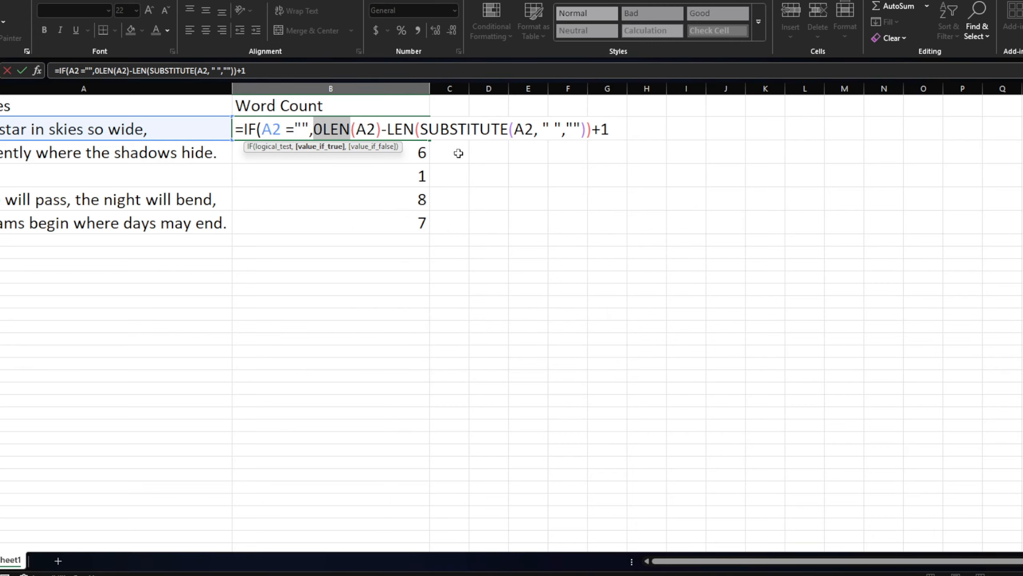
Step: Correct the B2 formula with a comma after 0 and a closing parenthesis, so it reads =IF(A2 ="",0,LEN(A2)-LEN(SUBSTITUTE(A2, " ",""))+1)
{"action": "left_click", "coordinate": [320, 129]}
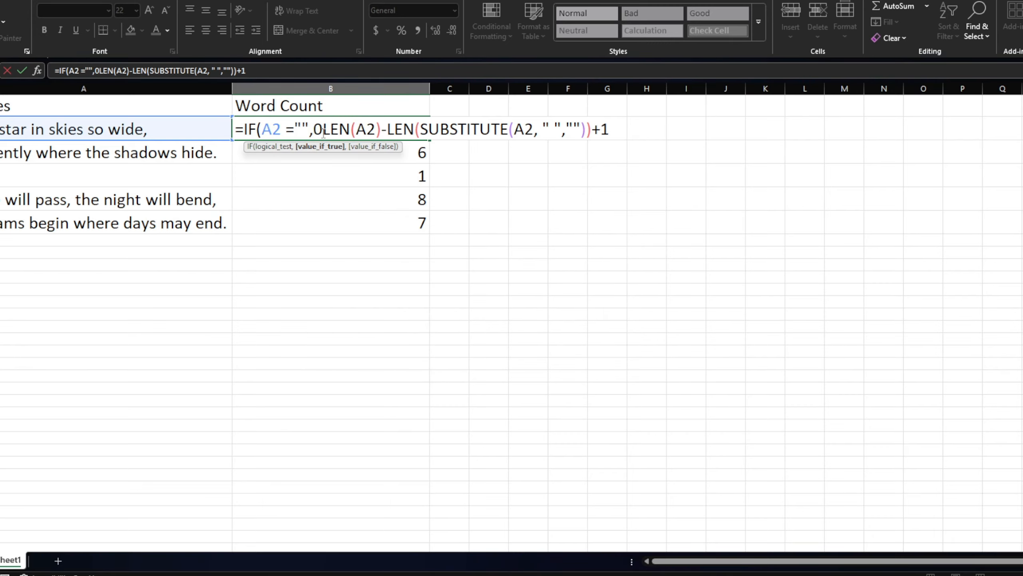
{"action": "type", "text": ","}
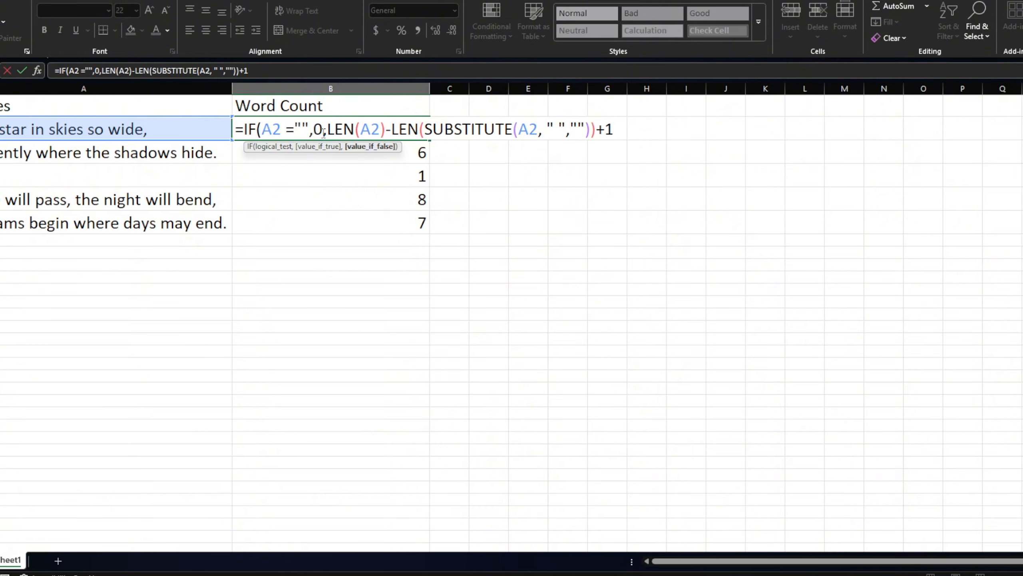
{"action": "key", "text": "Return"}
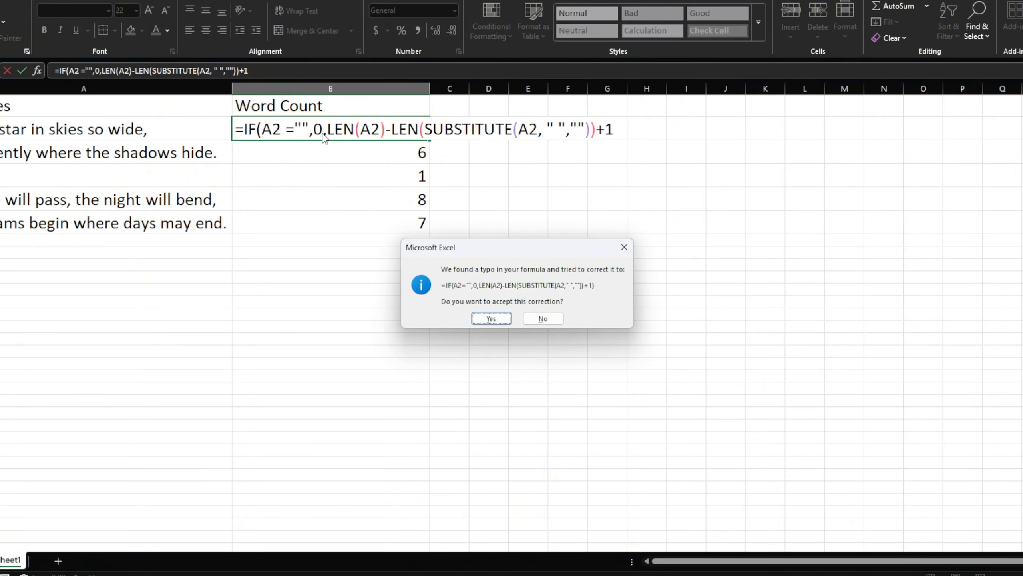
{"action": "left_click", "coordinate": [544, 319]}
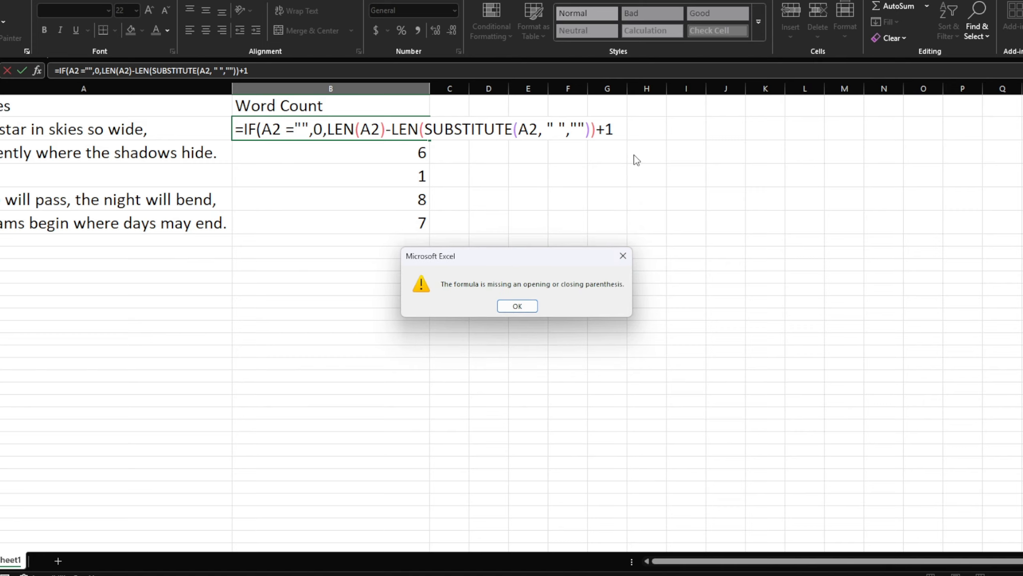
{"action": "left_click", "coordinate": [523, 305]}
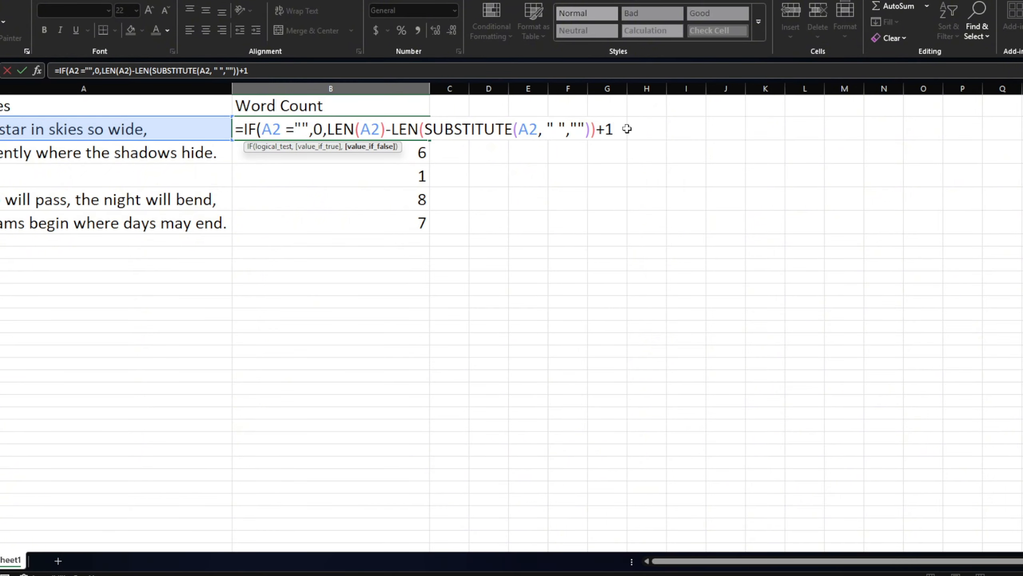
{"action": "type", "text": ")"}
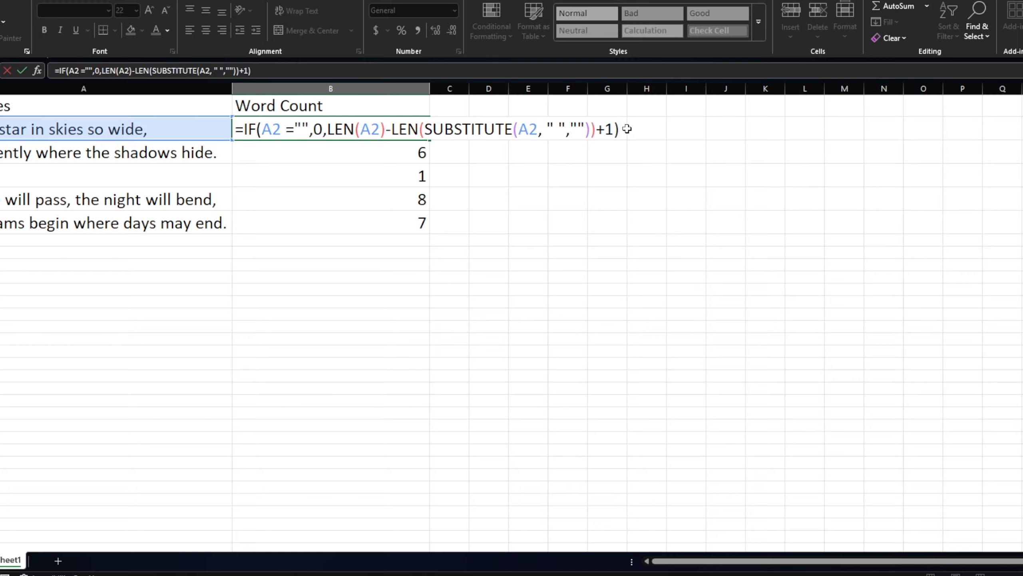
{"action": "key", "text": "Return"}
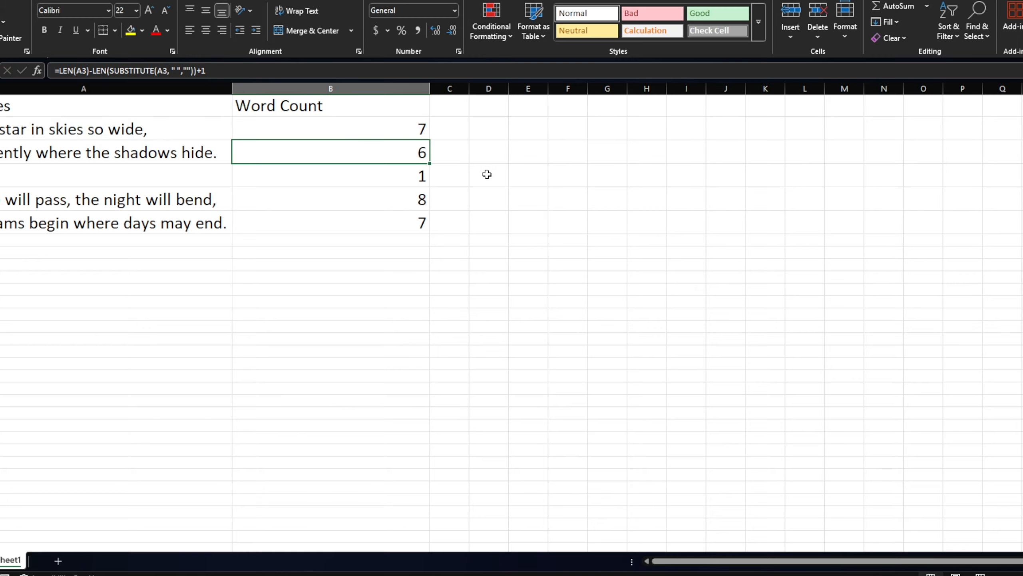
Step: Fill the corrected B2 formula down through B6 and inspect its copy in B4 beside the blank text line
{"action": "left_click", "coordinate": [412, 133]}
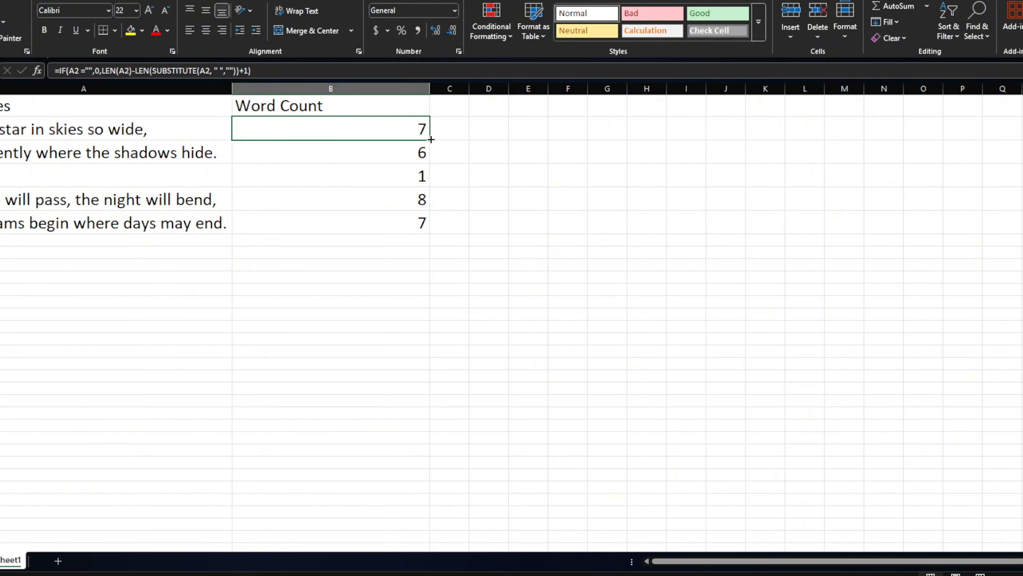
{"action": "left_click_drag", "start_coordinate": [431, 139], "coordinate": [426, 235]}
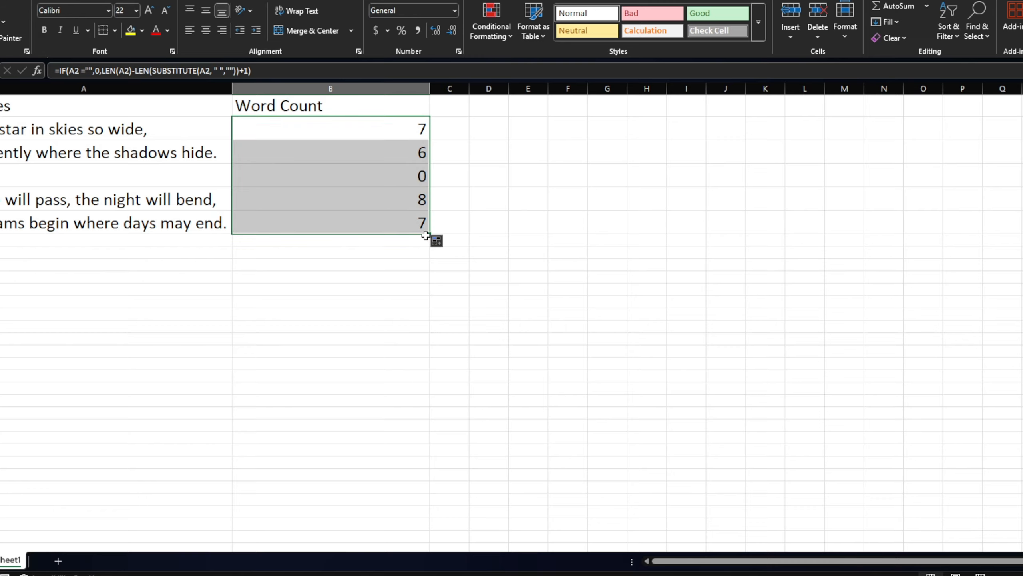
{"action": "left_click", "coordinate": [510, 192]}
{"action": "left_click", "coordinate": [399, 177]}
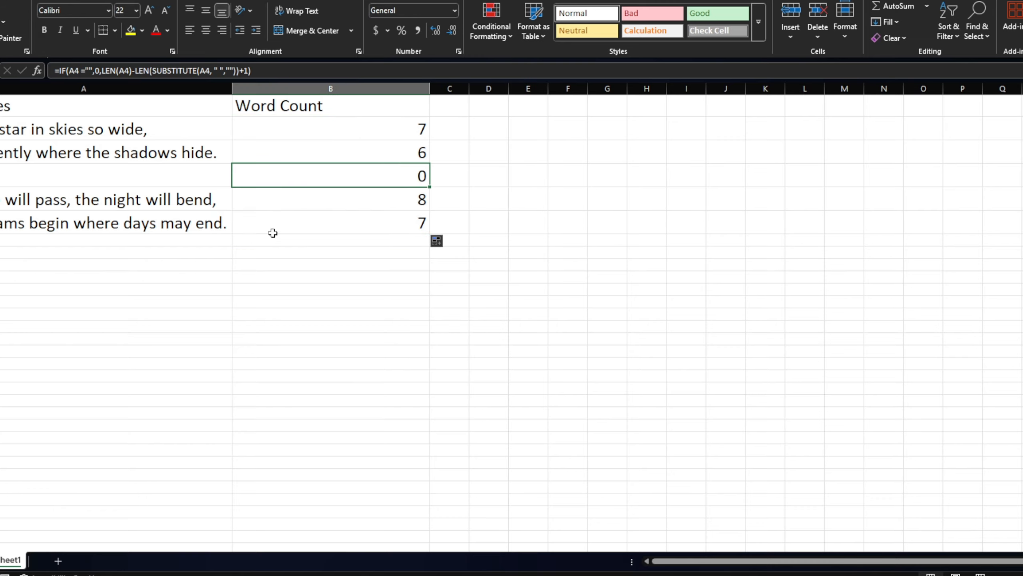
Step: Extend the word count formula from B4 down through B7 and check its copy beside the empty cell A7
{"action": "left_click_drag", "start_coordinate": [429, 187], "coordinate": [427, 251]}
{"action": "left_click", "coordinate": [313, 246]}
{"action": "left_click", "coordinate": [214, 246]}
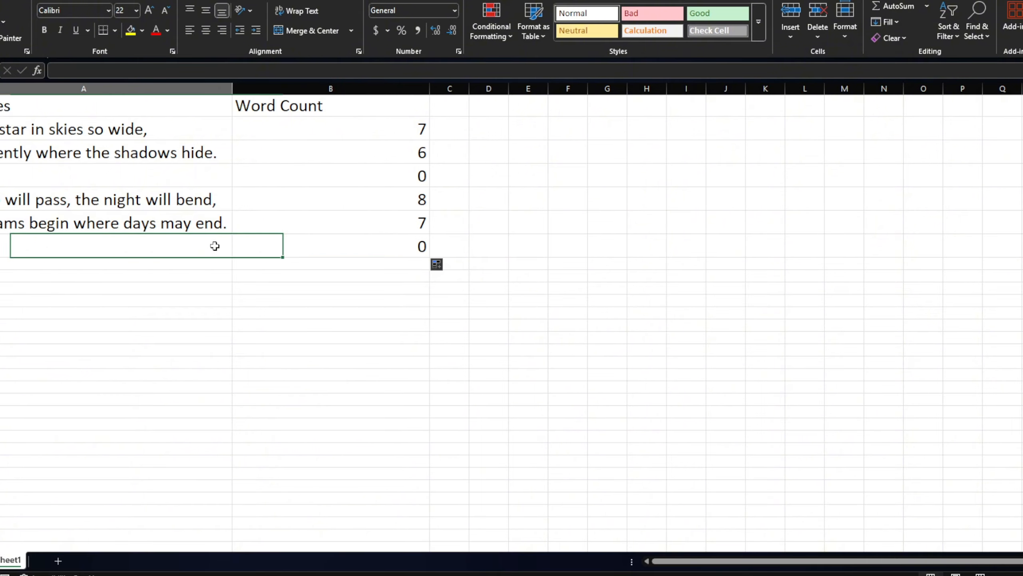
{"action": "left_click", "coordinate": [387, 243]}
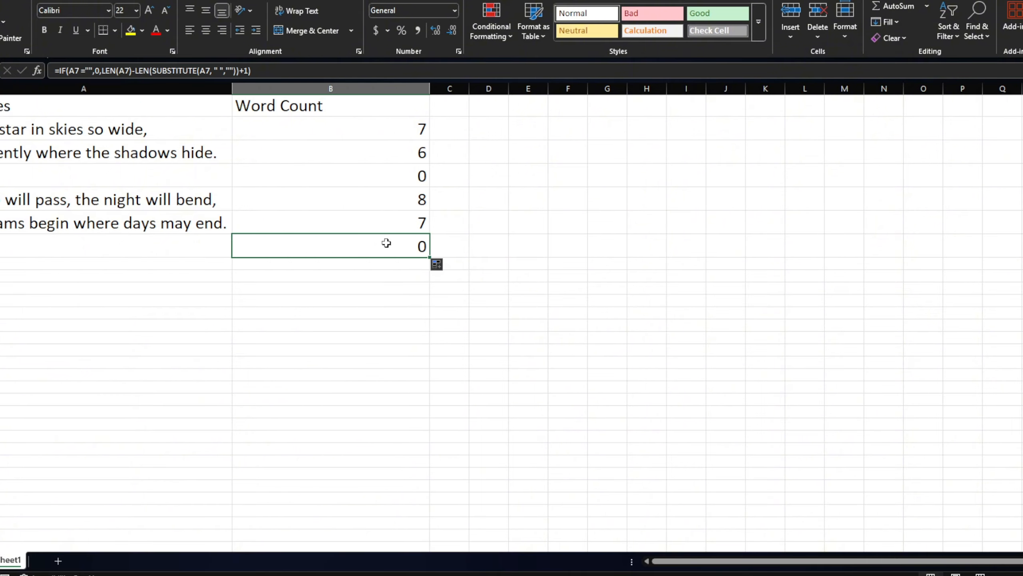
Step: Enter Subscribe in A7 and add a trailing space after the word to test the word count
{"action": "left_click", "coordinate": [202, 243]}
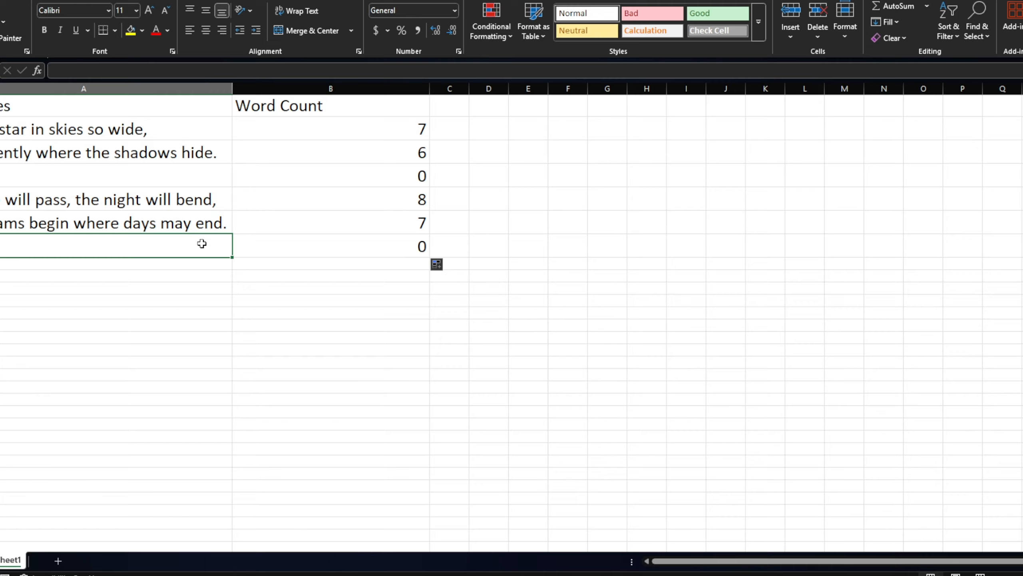
{"action": "type", "text": "Subscribe"}
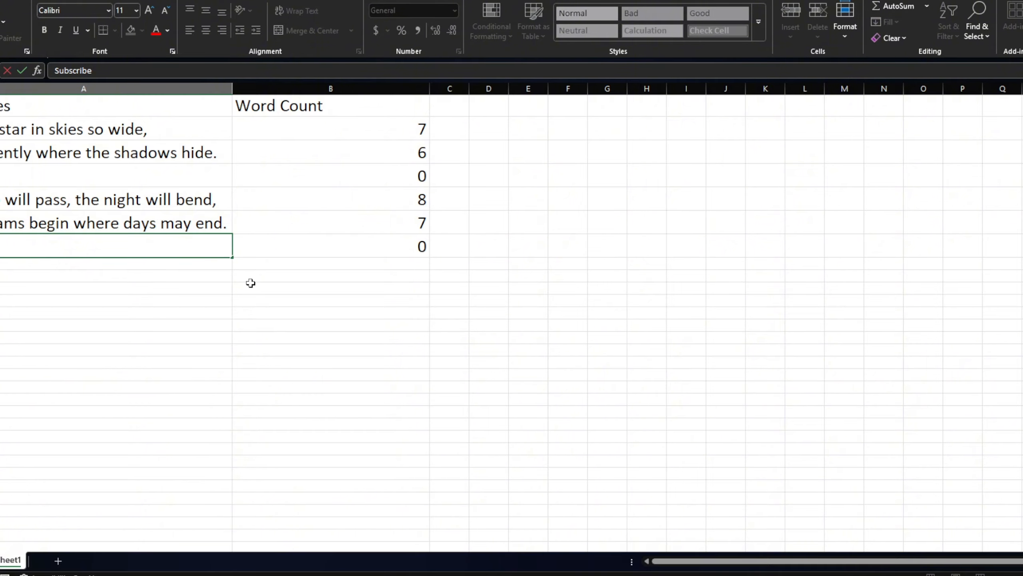
{"action": "key", "text": "Return"}
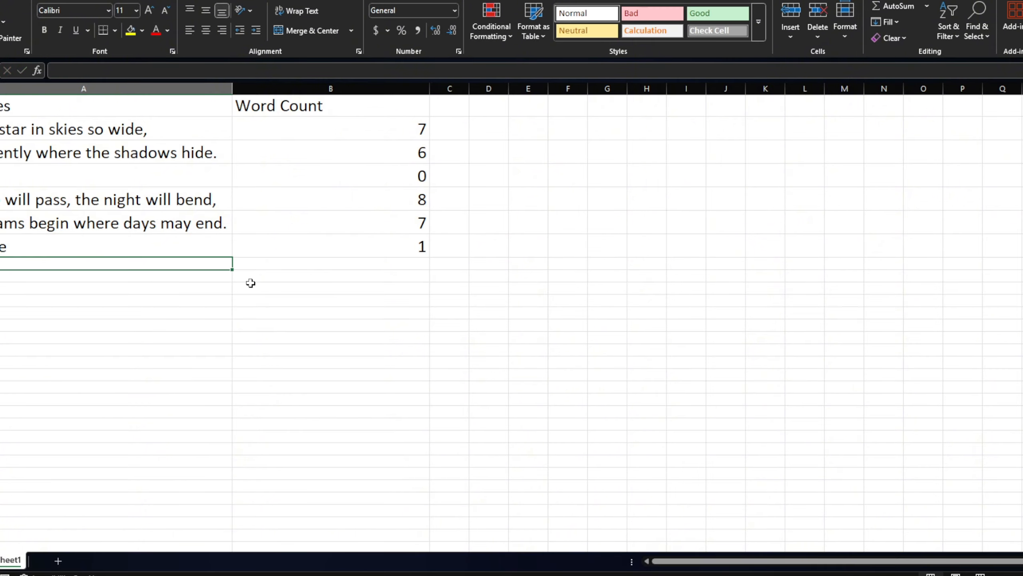
{"action": "left_click", "coordinate": [172, 241]}
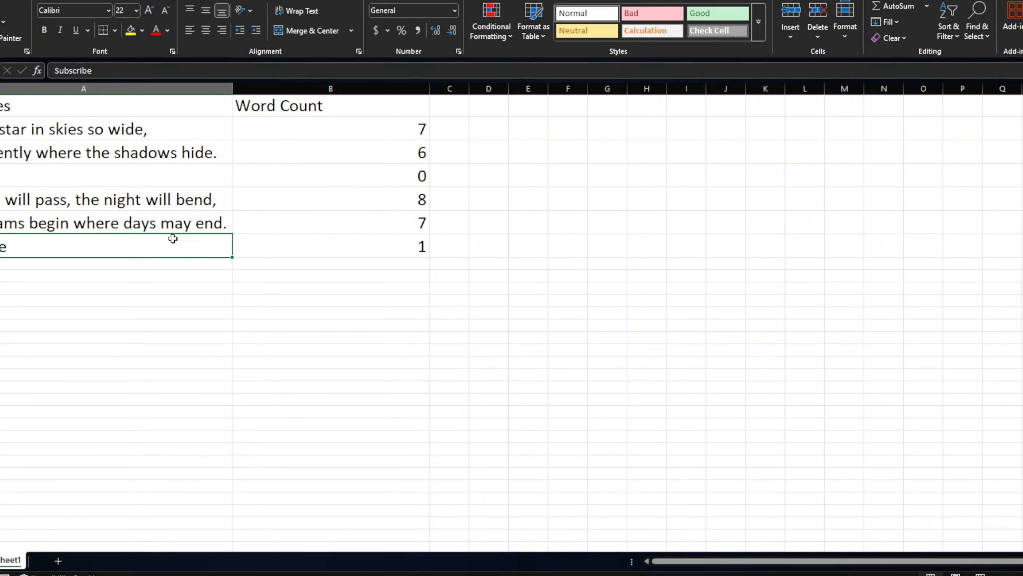
{"action": "double_click", "coordinate": [172, 243]}
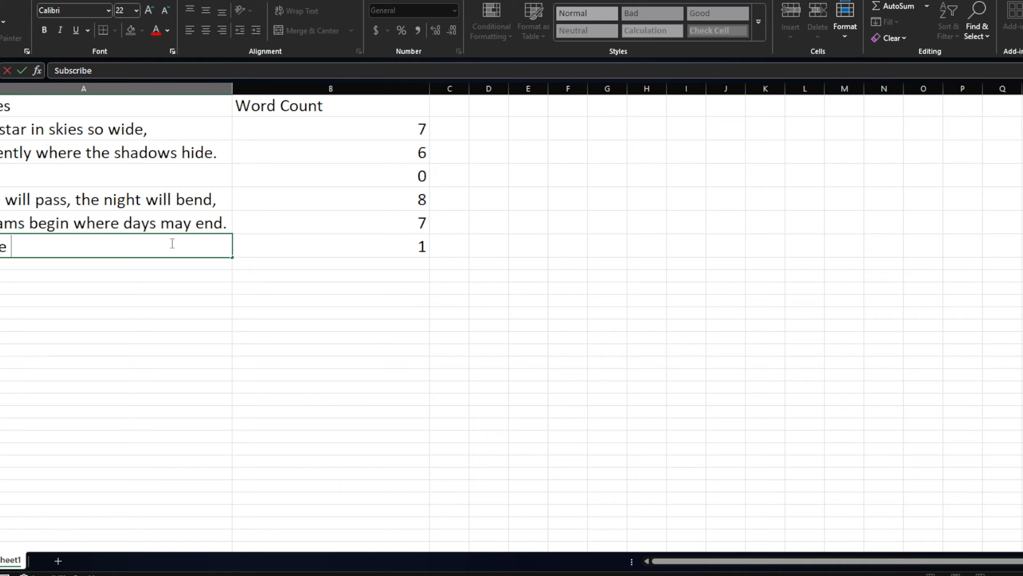
{"action": "key", "text": "ctrl+Return"}
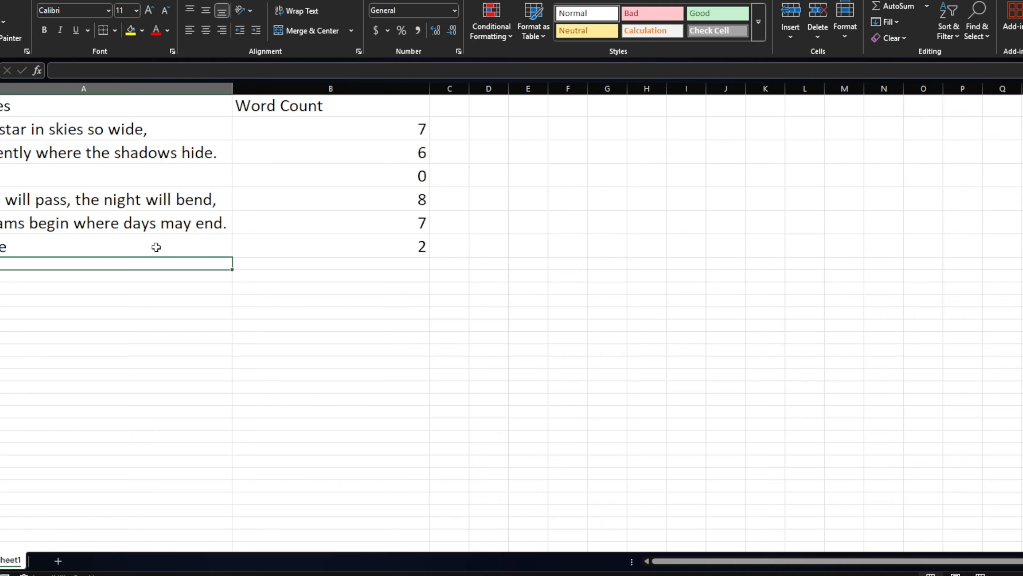
Step: Change the text in A7 to "Subscribe, Like"
{"action": "double_click", "coordinate": [115, 246]}
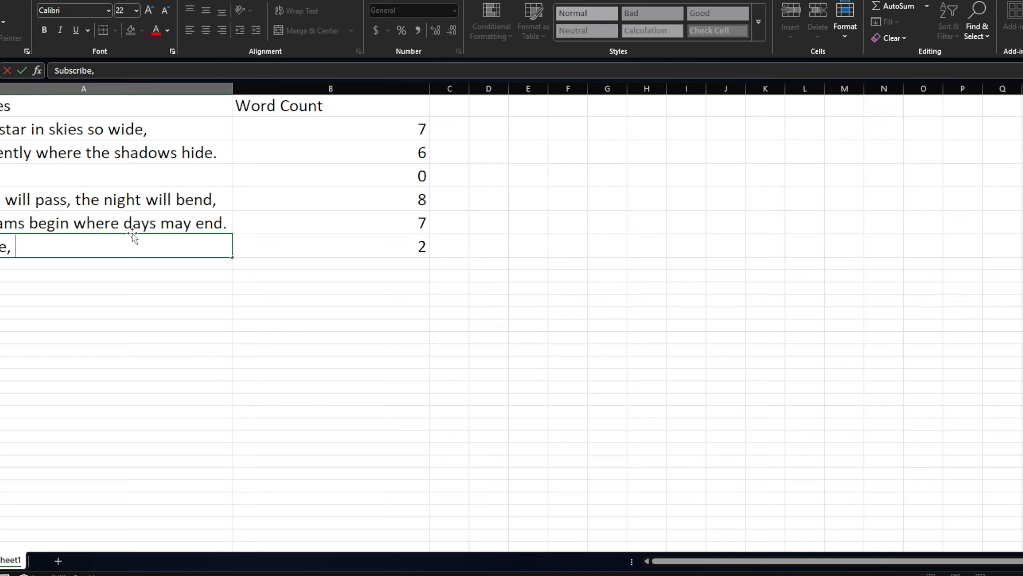
{"action": "key", "text": "BackSpace"}
{"action": "type", "text": ", Like"}
{"action": "key", "text": "Return"}
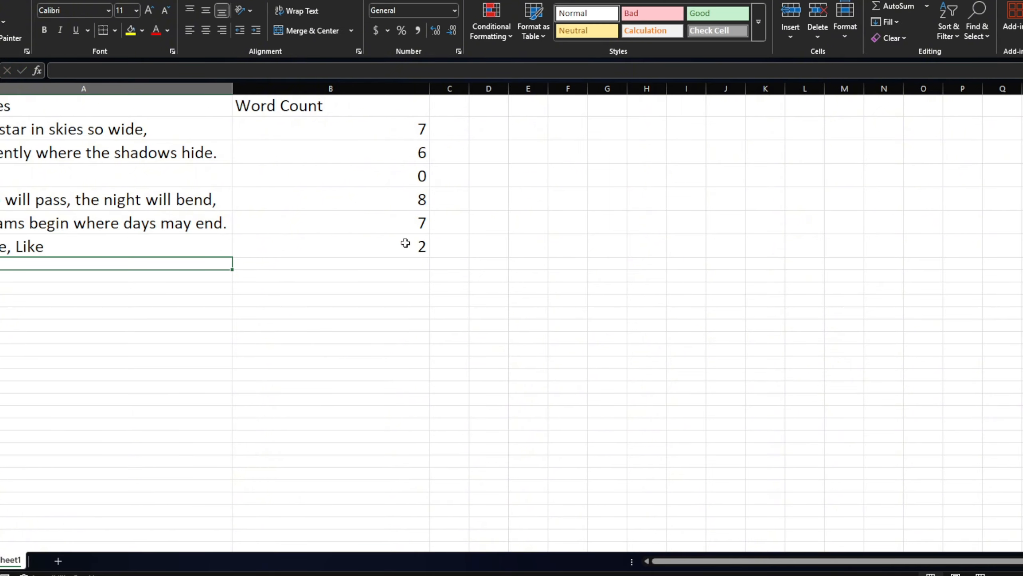
Step: Extend the text in A7 to "Subscribe, Like, Share" and inspect the word count formula in B7
{"action": "left_click", "coordinate": [73, 246]}
{"action": "double_click", "coordinate": [64, 247]}
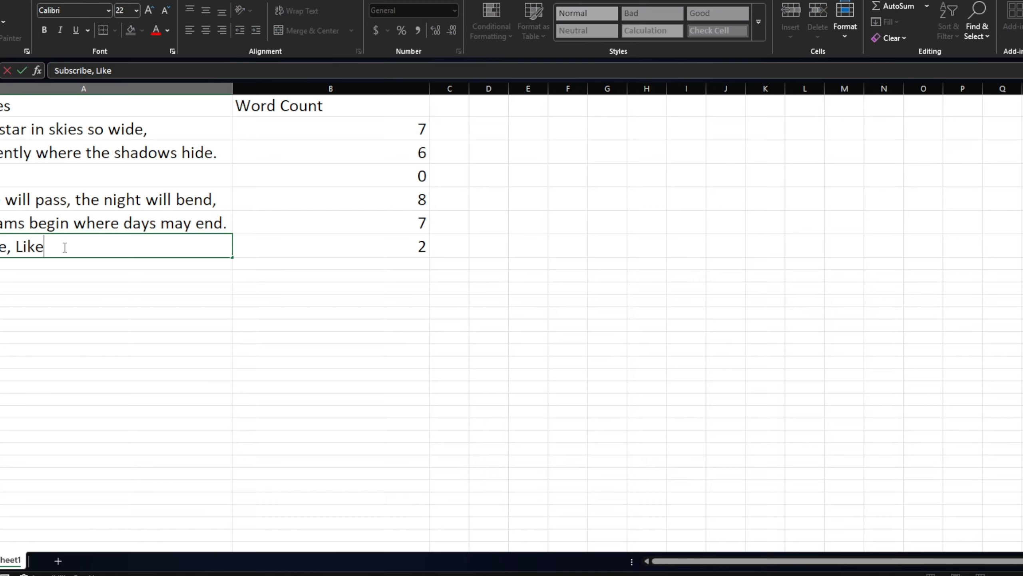
{"action": "type", "text": ", Share"}
{"action": "key", "text": "Return"}
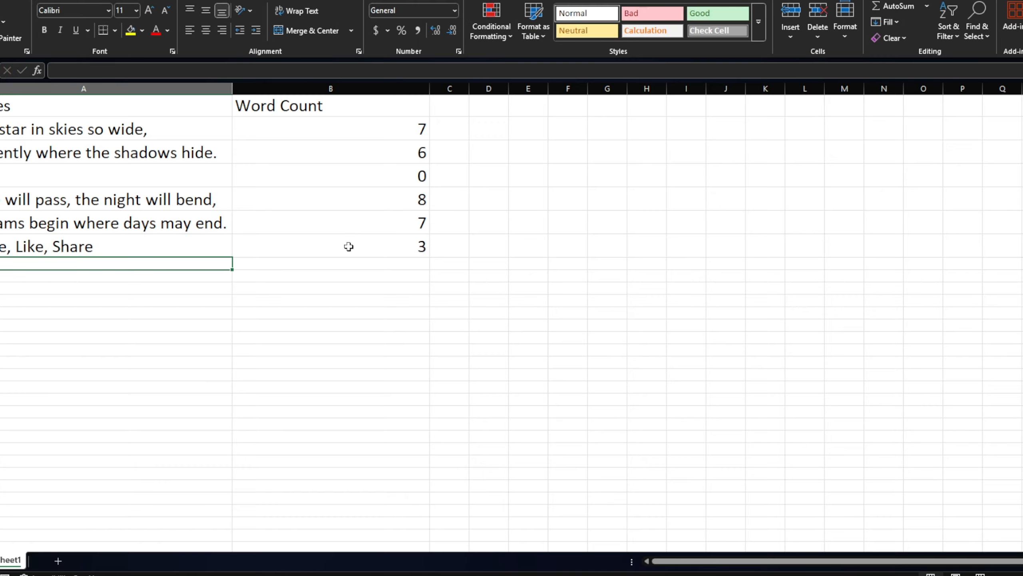
{"action": "left_click", "coordinate": [383, 247]}
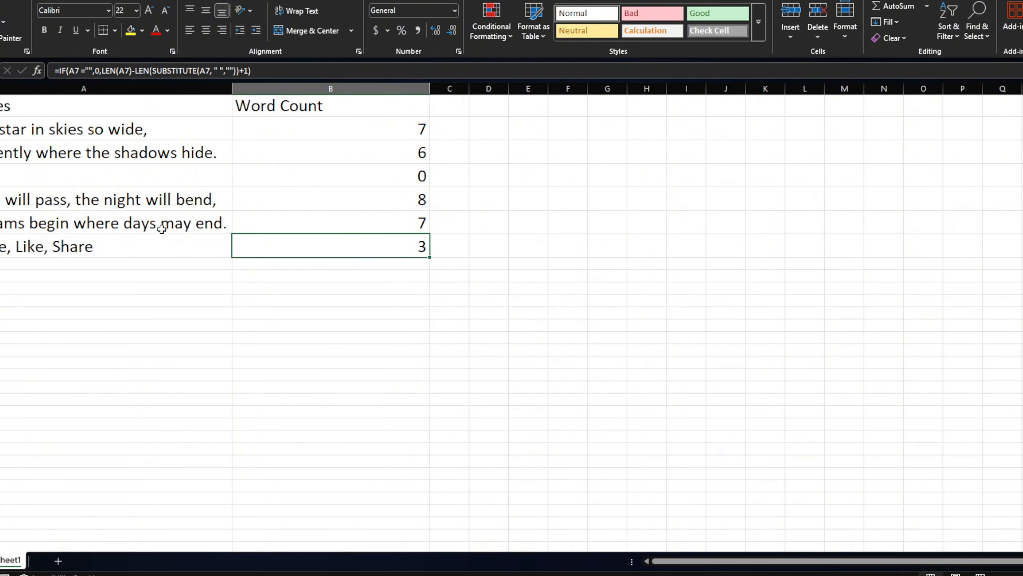